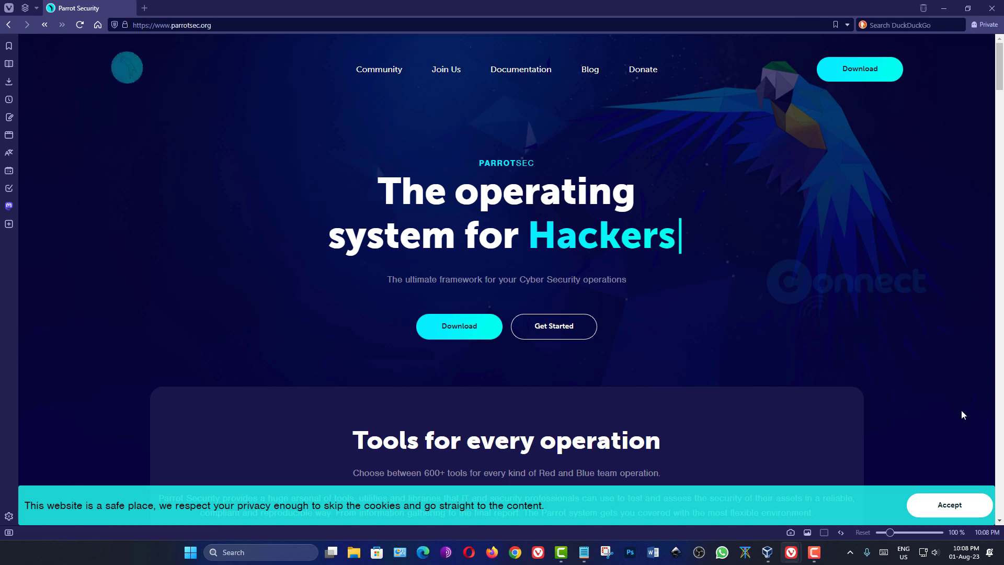
- Download the Parrot Security amd64 ISO from parrotsec.org, then minimize File Explorer to reach VirtualBox
click(950, 504)
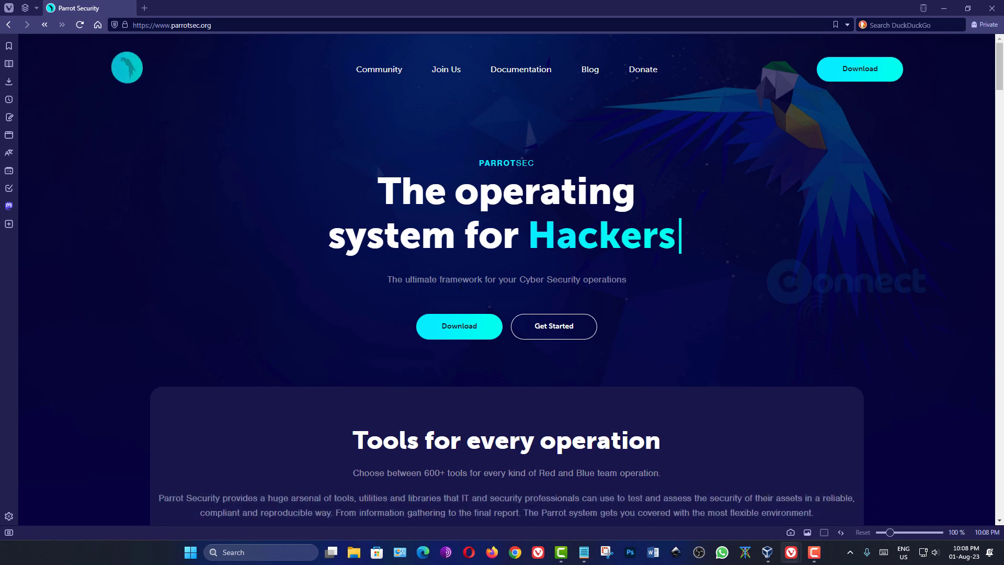
click(460, 326)
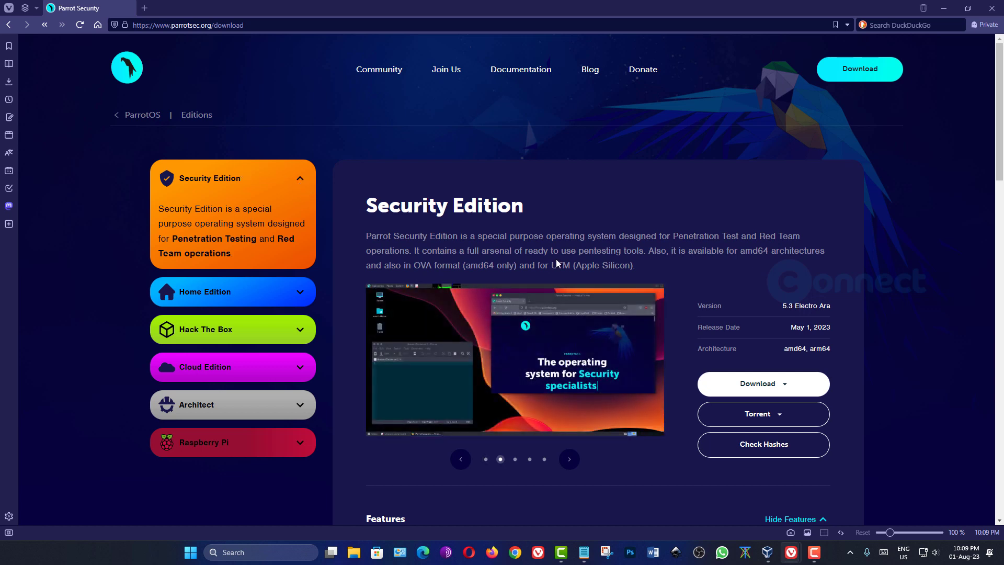
scroll(587, 263, down, 2)
click(775, 286)
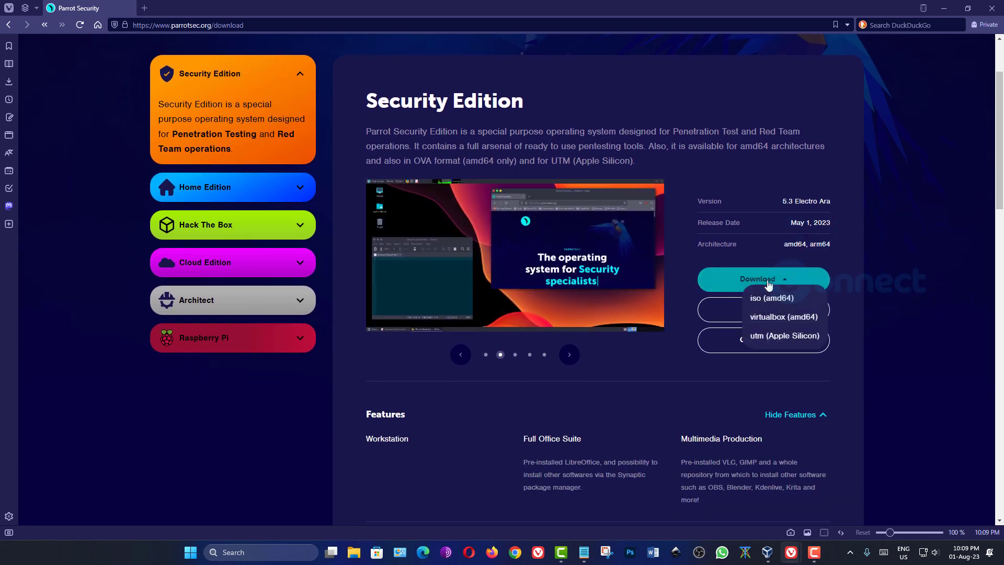
click(774, 300)
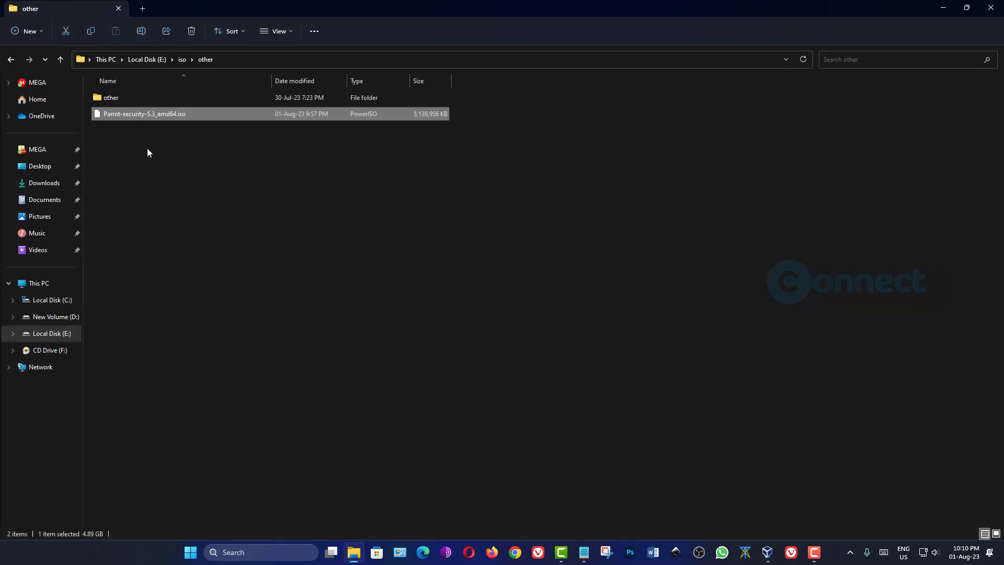
click(943, 7)
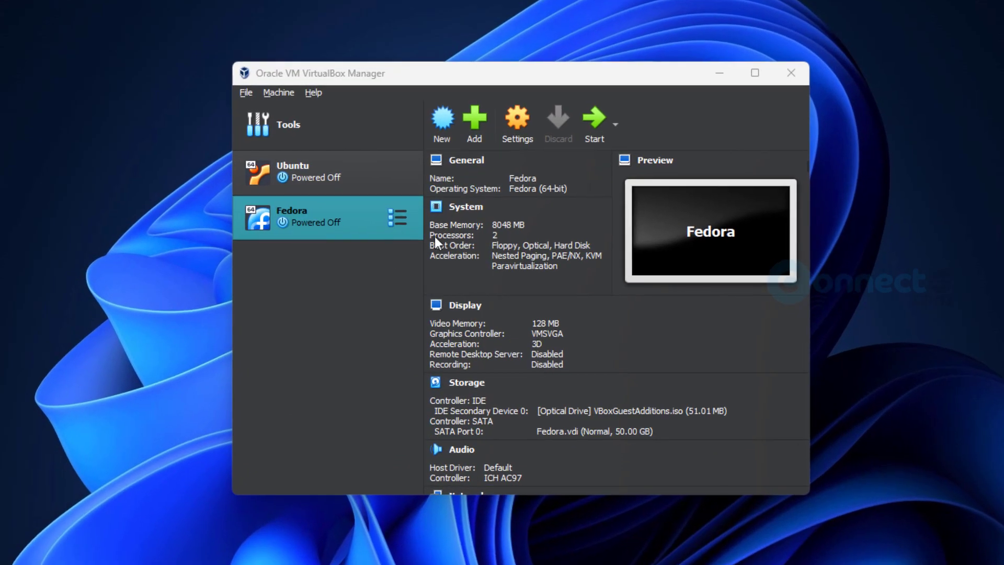
- Name the new virtual machine ParrotOS and store it in E:\Virtual OS
click(449, 121)
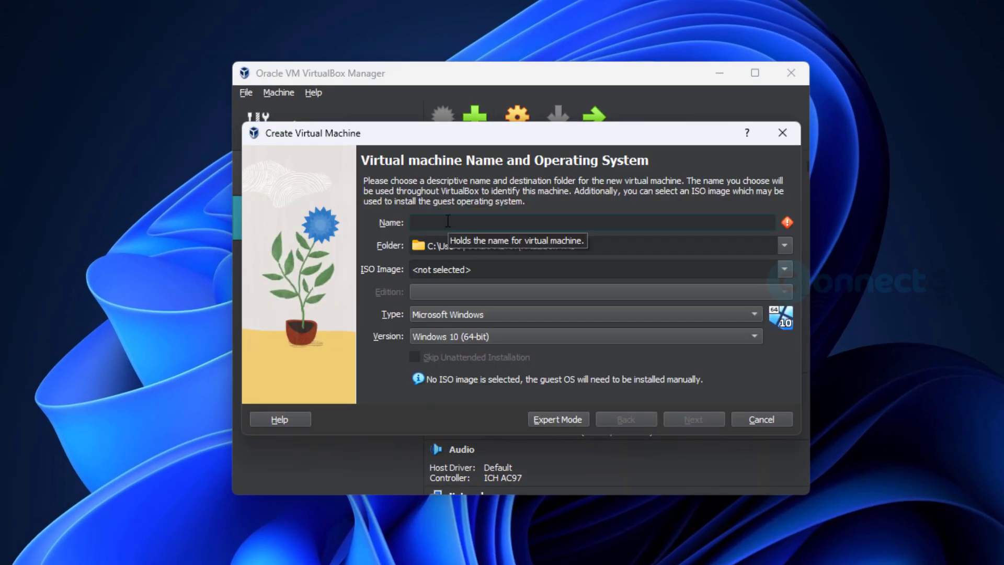
text(ParrotOS)
click(787, 244)
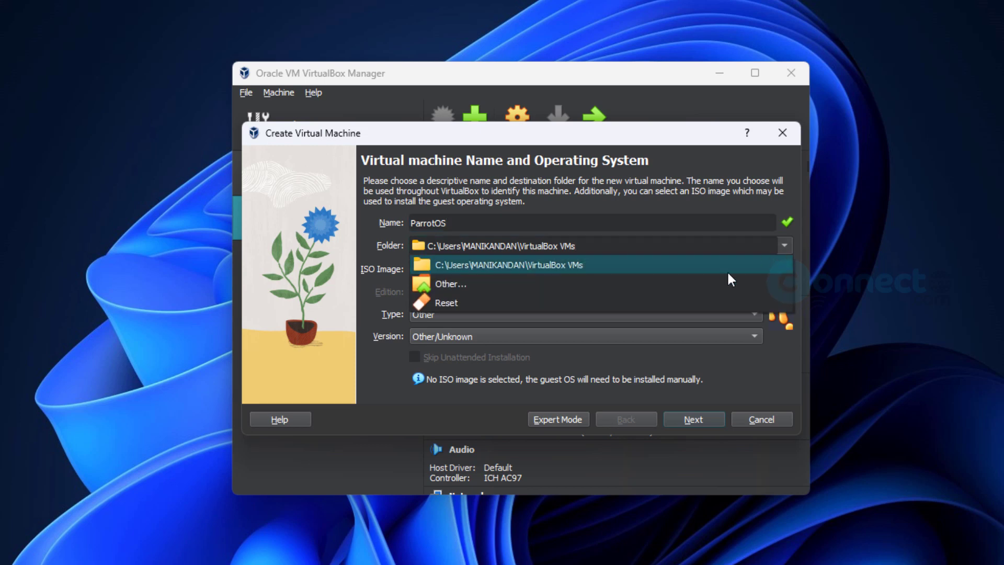
click(713, 280)
scroll(345, 405, down, 3)
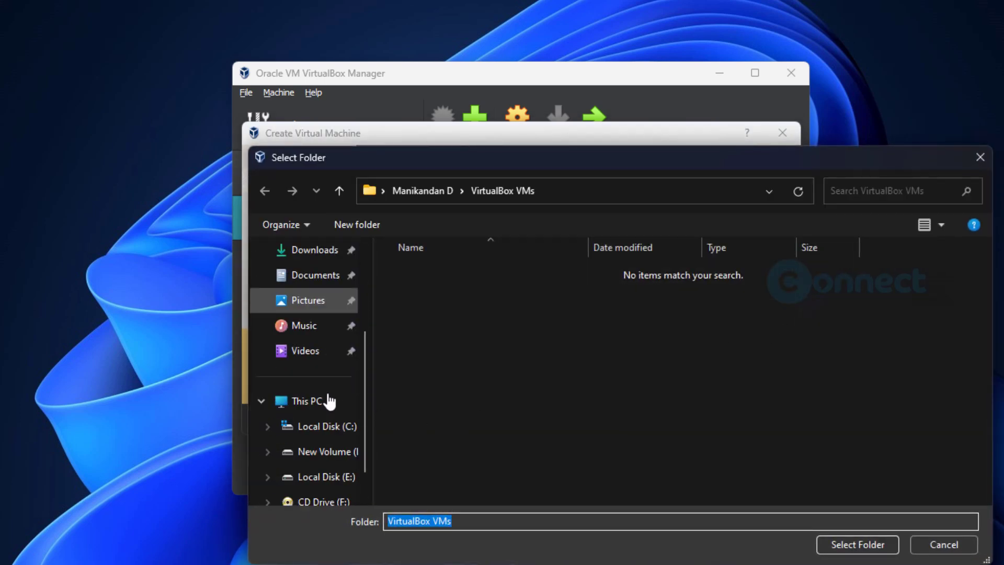
click(330, 484)
double_click(444, 442)
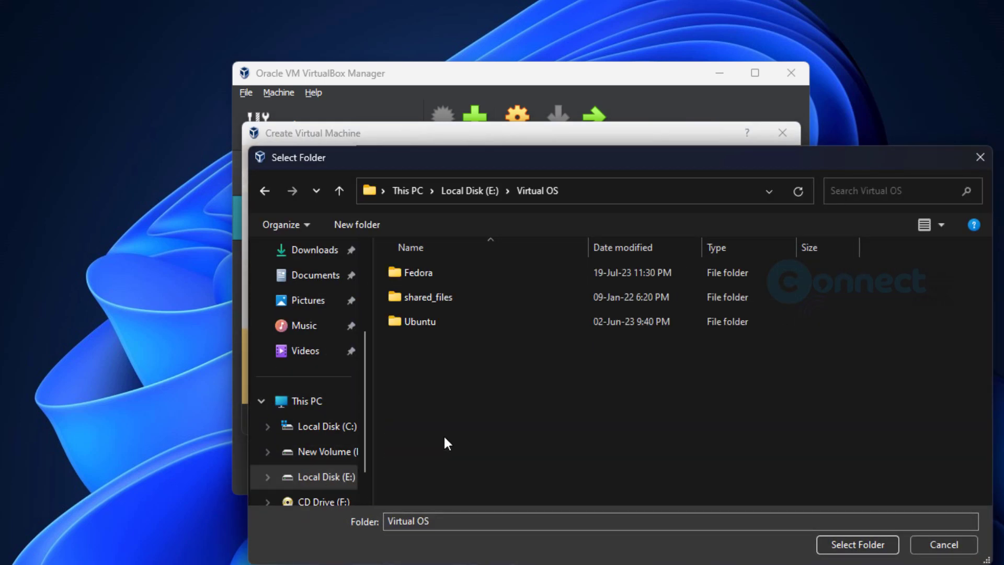
click(845, 545)
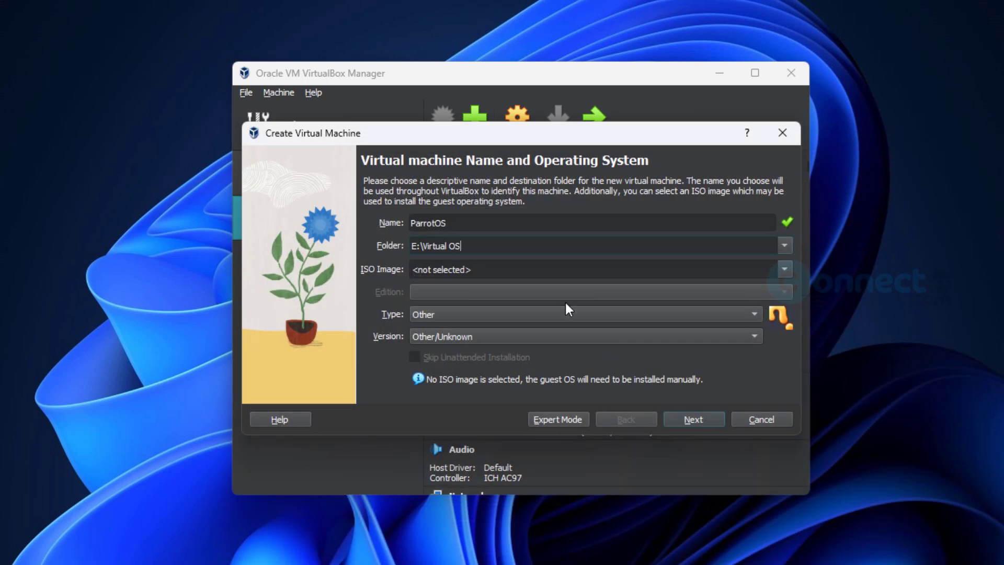
- Attach Parrot-security-5.3_amd64.iso as the machine's installation image
click(784, 269)
click(731, 294)
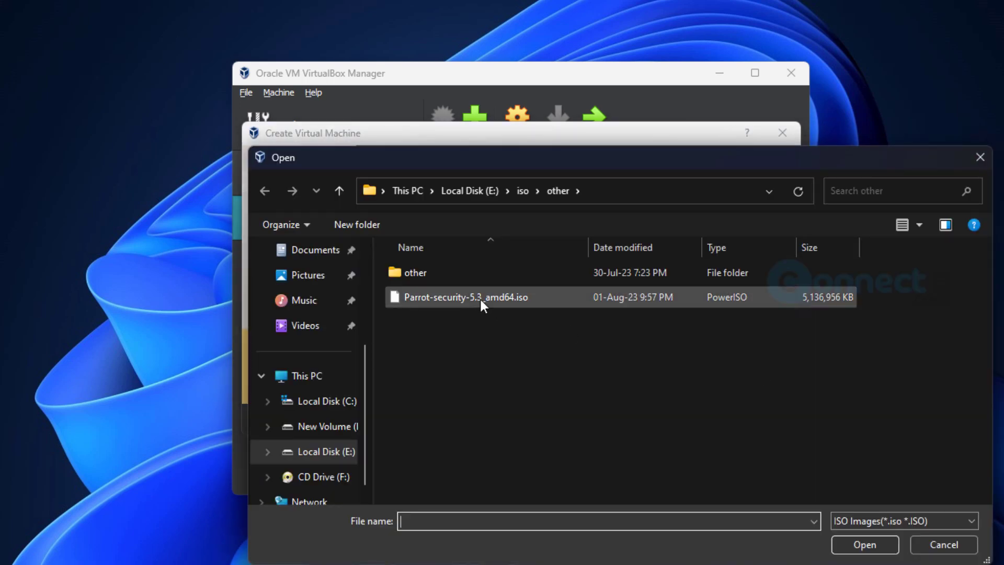
click(478, 297)
click(863, 545)
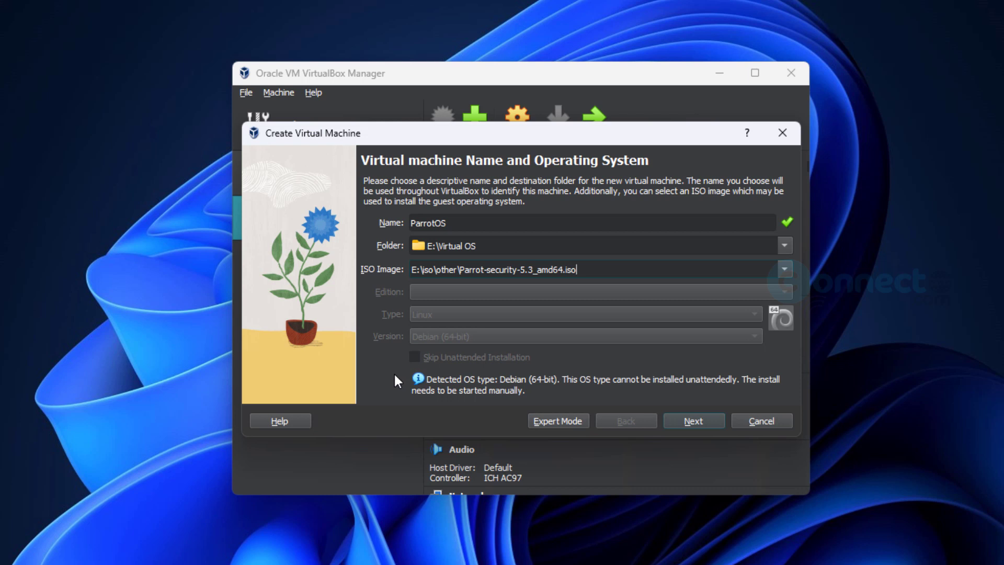
- Give the machine 8048 MB of base memory and 2 CPUs
click(707, 422)
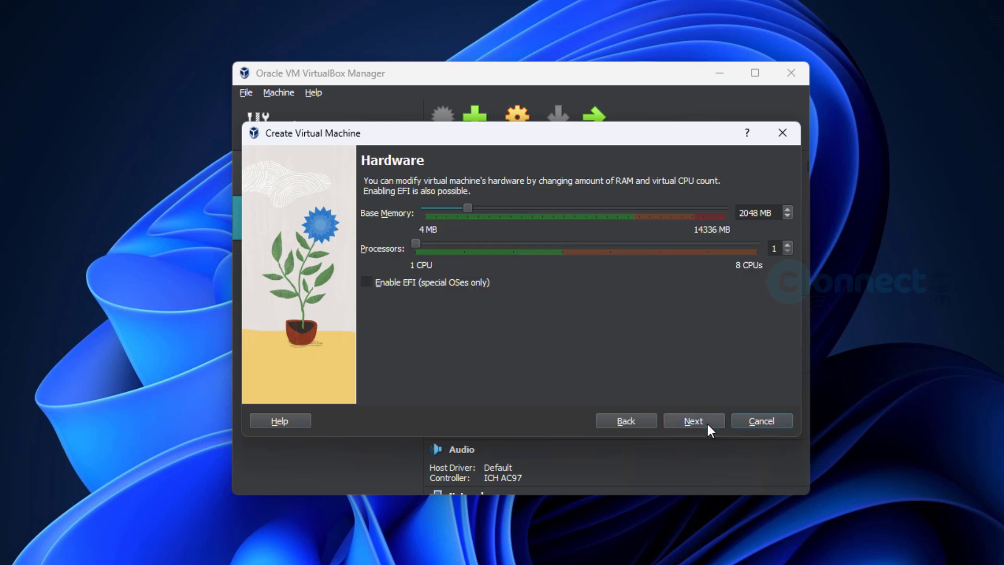
click(739, 213)
key(Delete)
text(8)
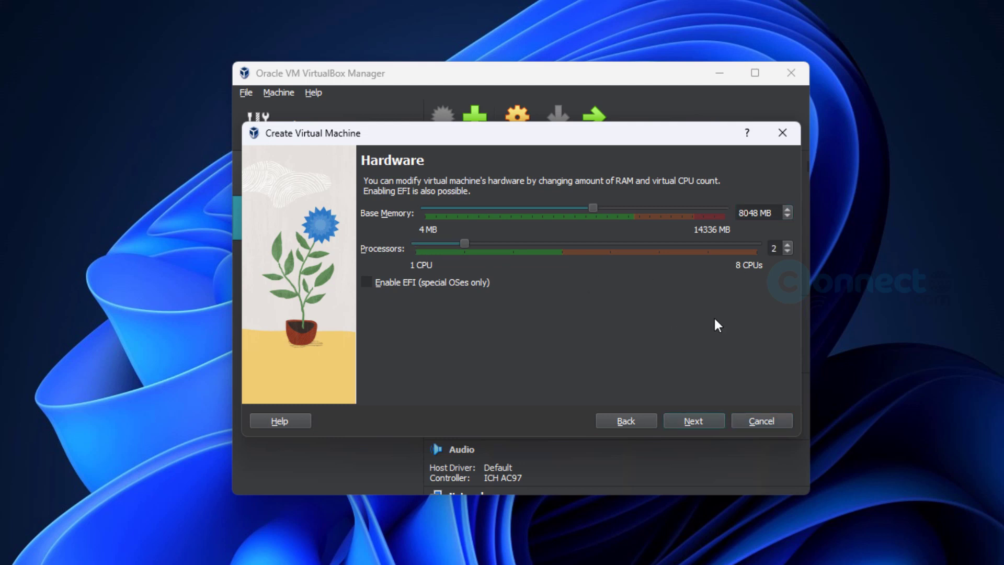
- Set a 40 GB virtual hard disk and finish creating the ParrotOS machine
click(696, 424)
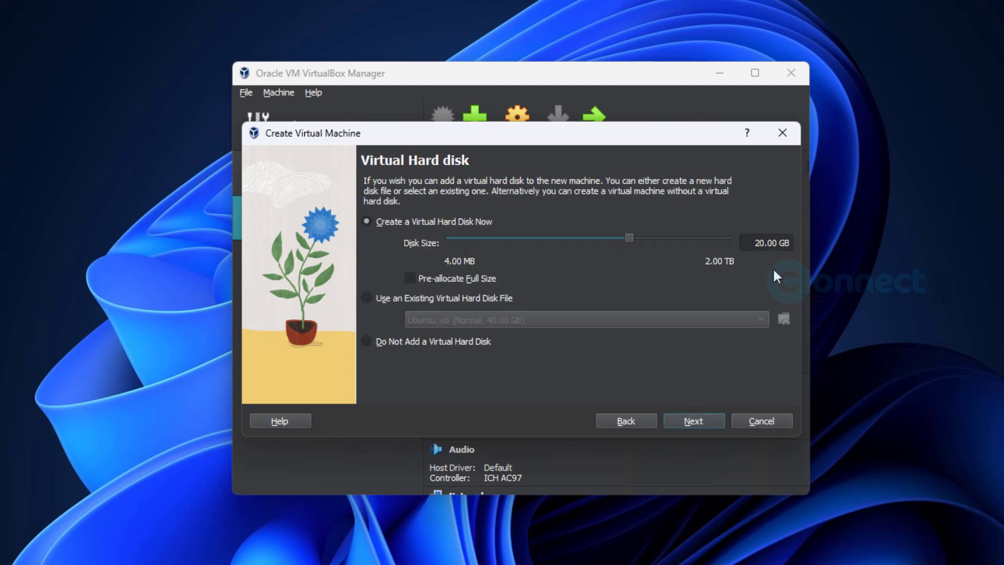
click(748, 244)
key(Delete)
text(4)
click(703, 419)
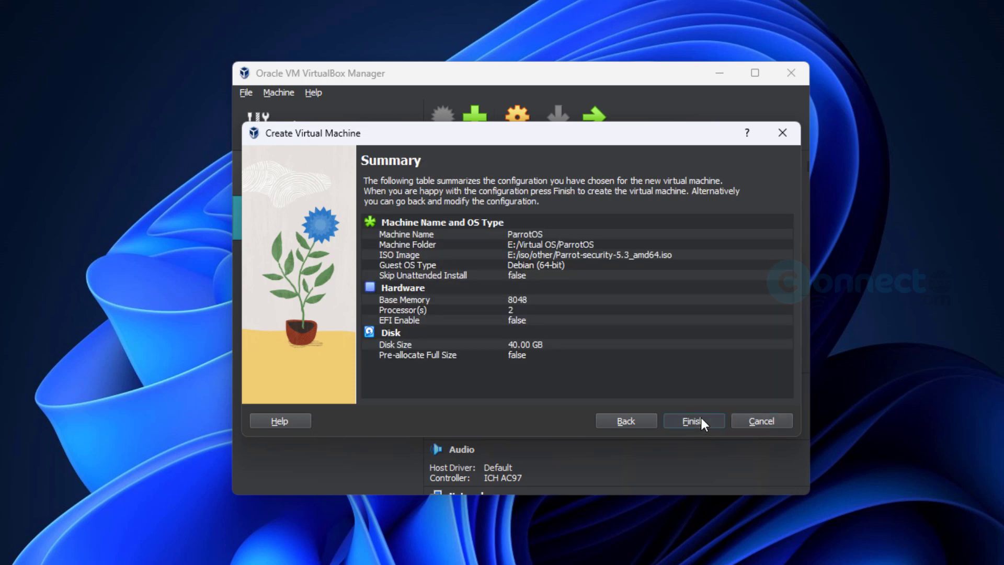
click(700, 418)
right_click(346, 257)
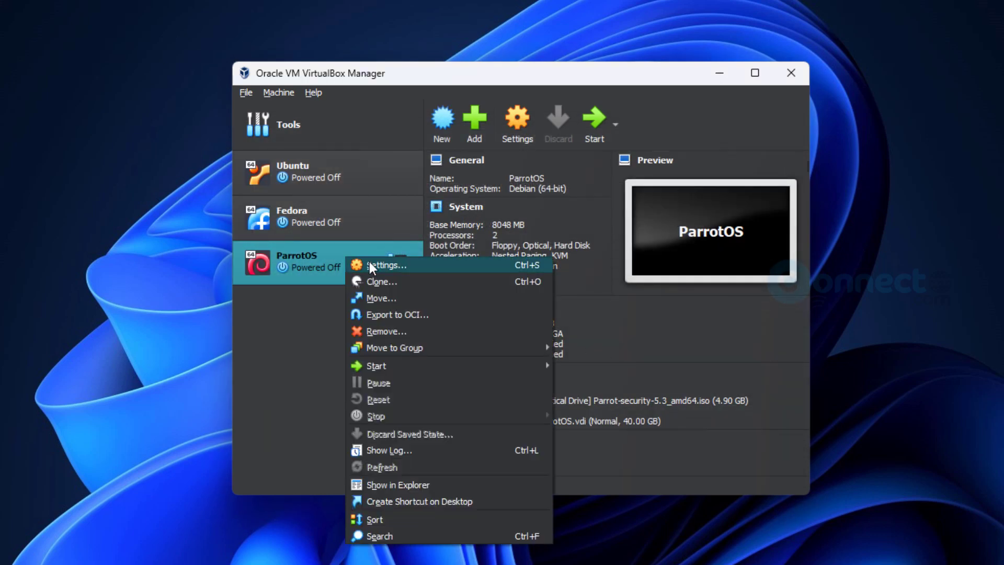
- In ParrotOS settings, enable PAE/NX under System > Processor
click(369, 264)
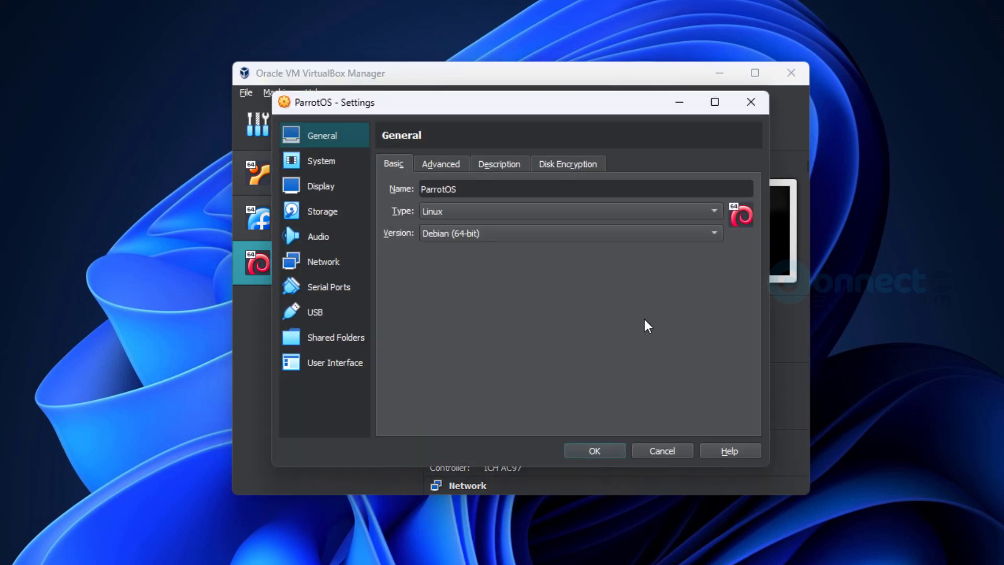
click(449, 165)
click(499, 163)
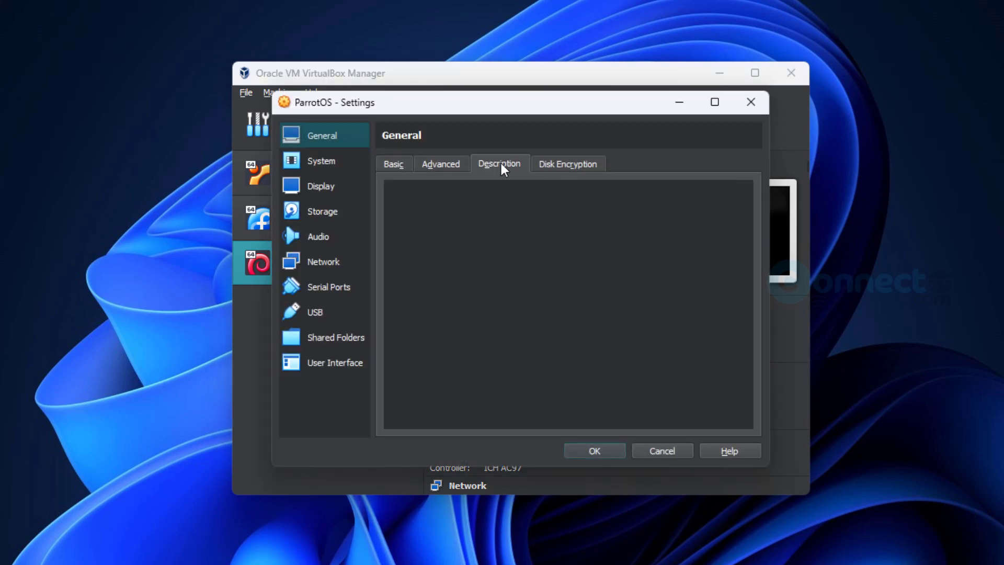
scroll(499, 163, down, 1)
click(321, 161)
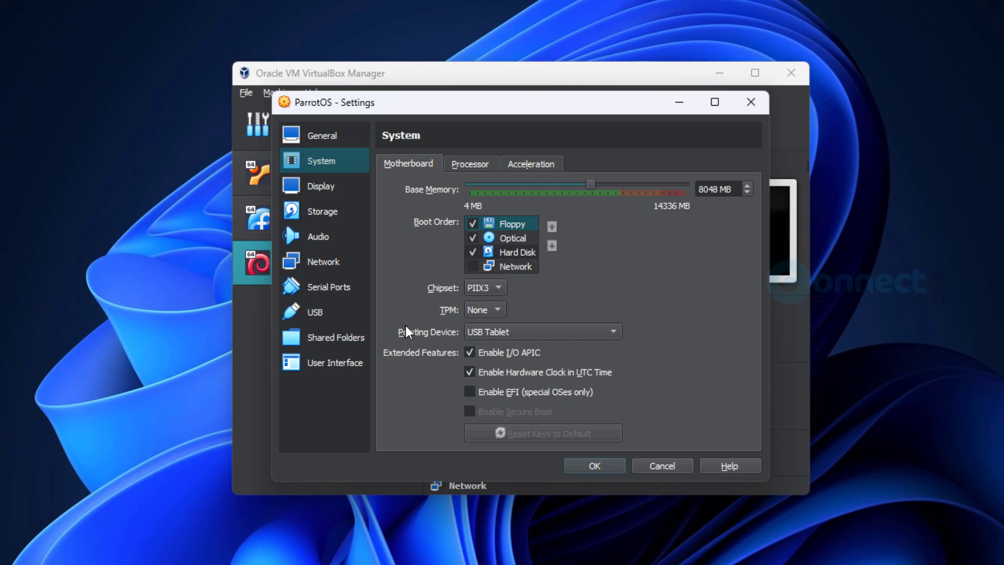
click(472, 166)
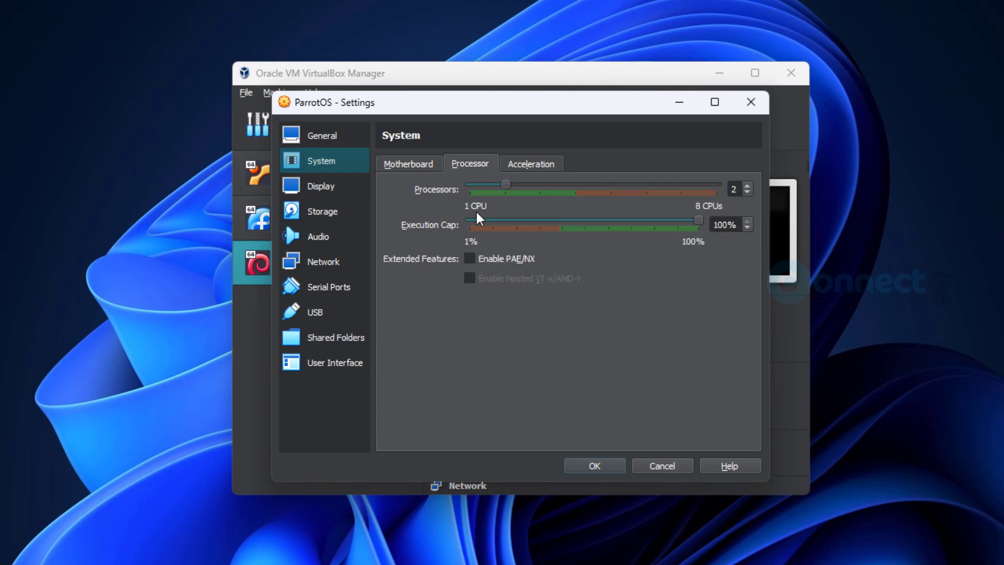
click(469, 258)
- Raise Display video memory to 128 MB and save the settings
click(550, 170)
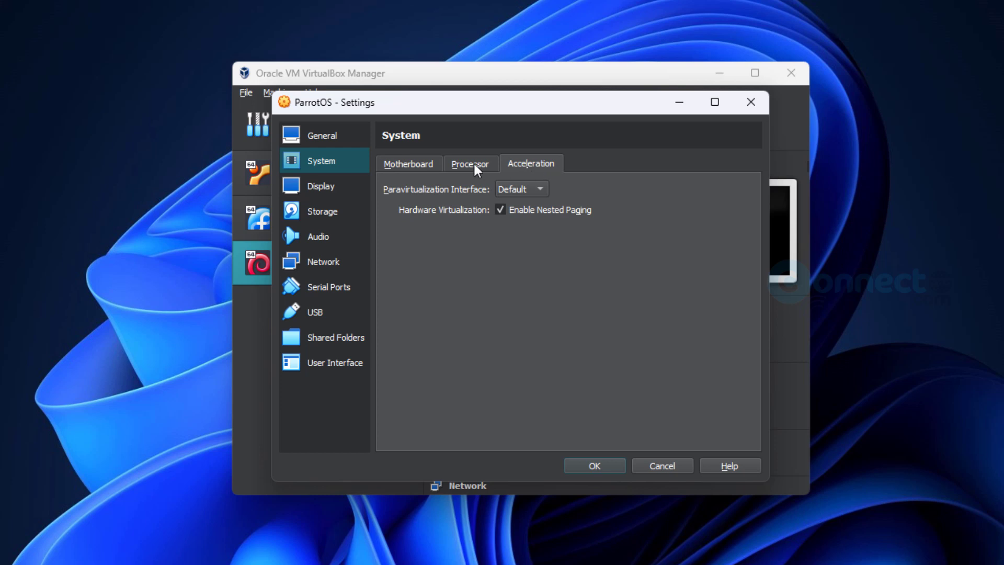
click(339, 192)
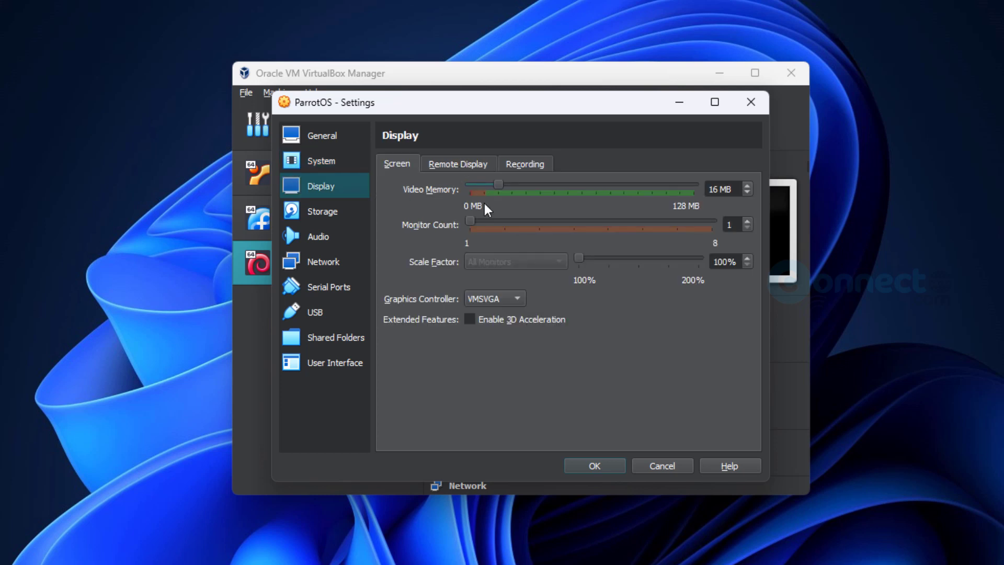
drag(499, 186, 703, 194)
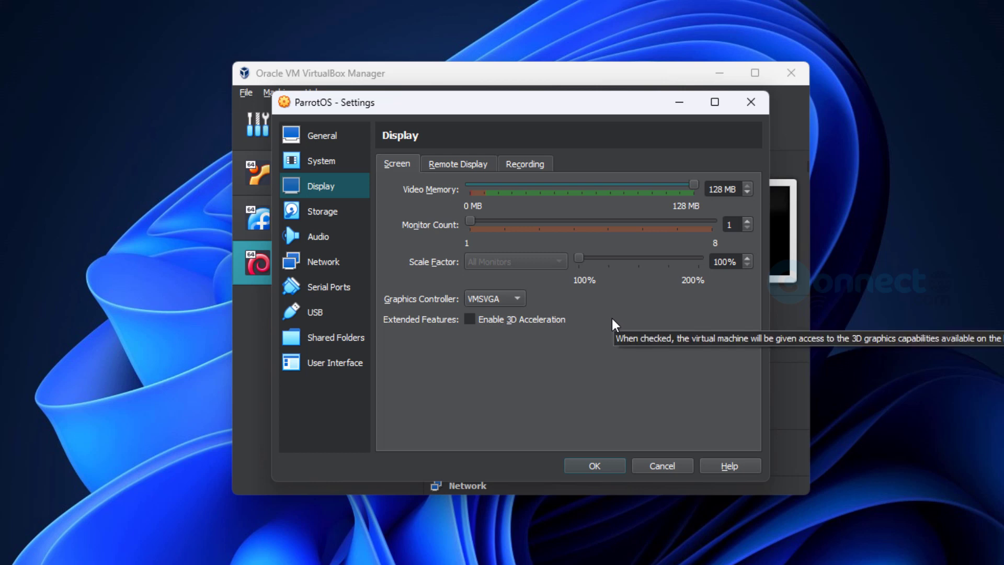
click(465, 166)
click(527, 165)
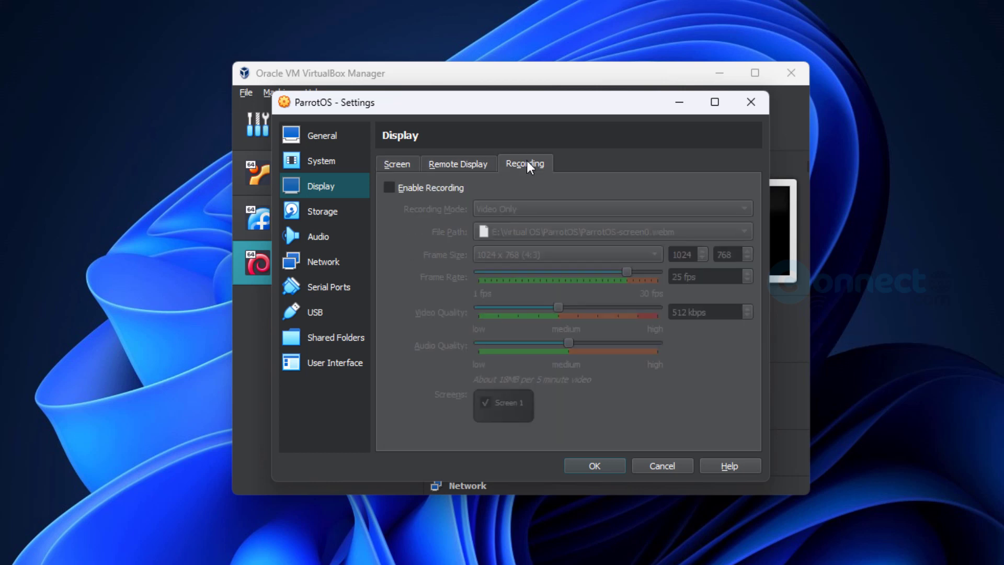
click(456, 166)
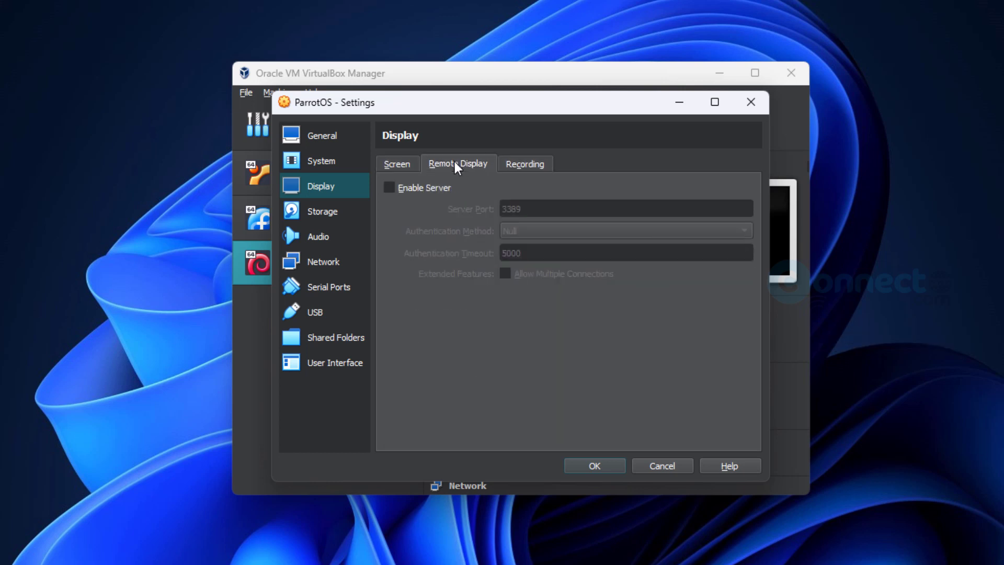
click(403, 165)
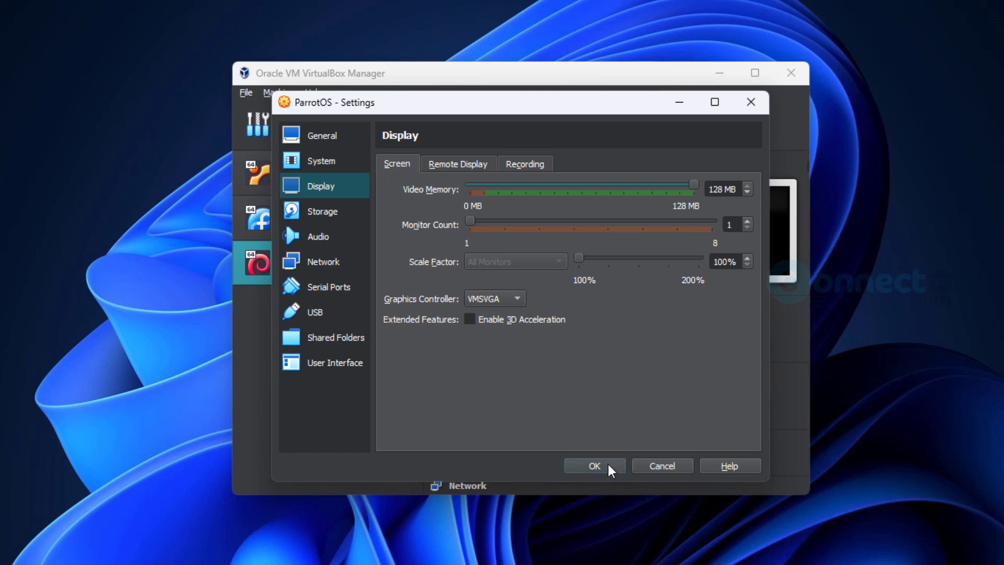
click(607, 463)
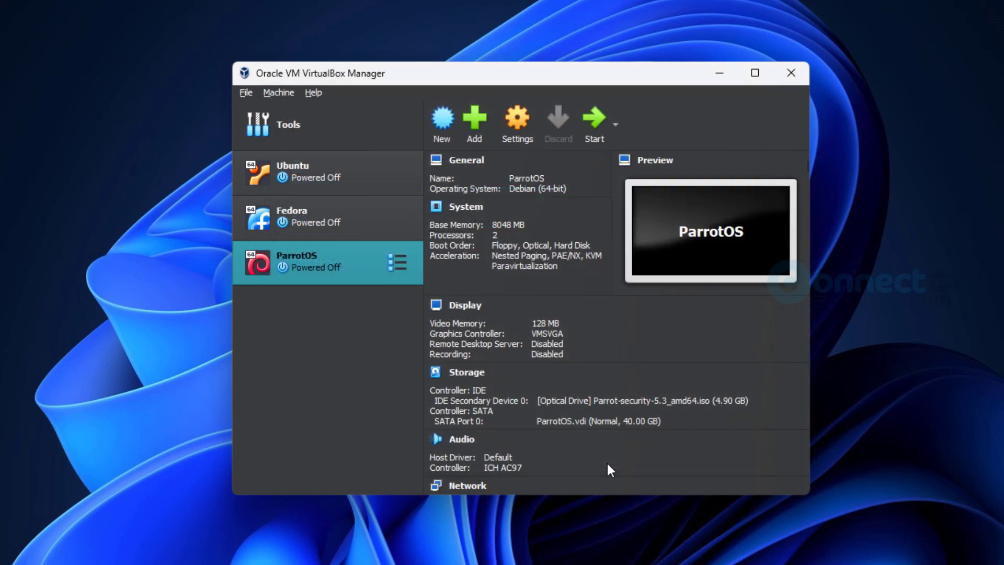
- Start ParrotOS, boot the Try / Install entry, and wait for the live Parrot desktop
click(597, 125)
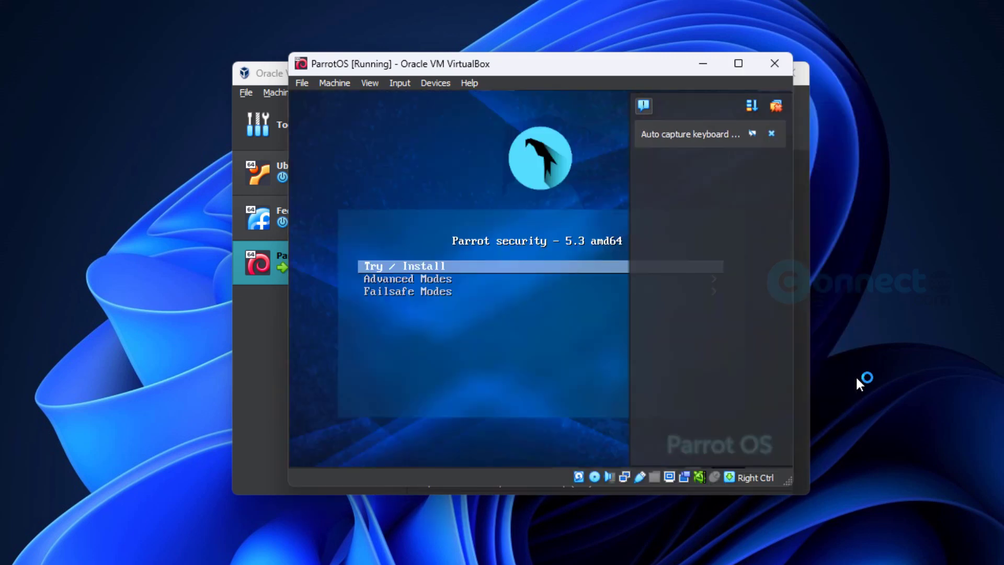
click(772, 134)
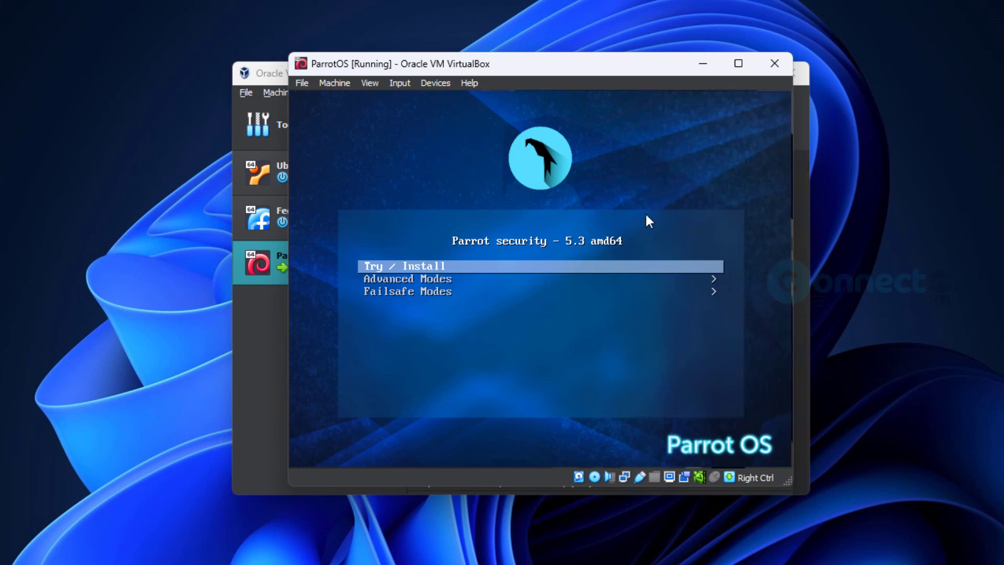
key(Return)
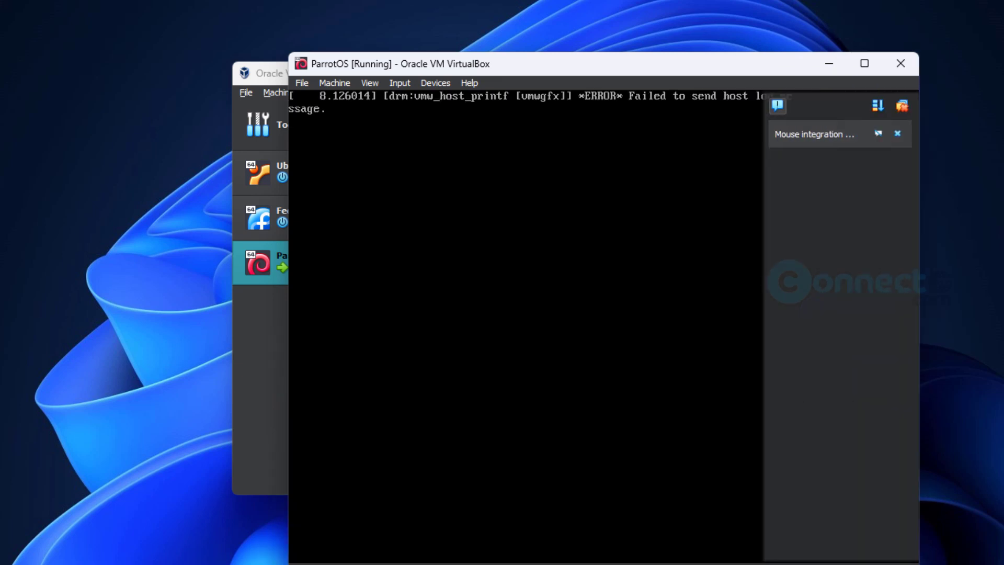
click(897, 134)
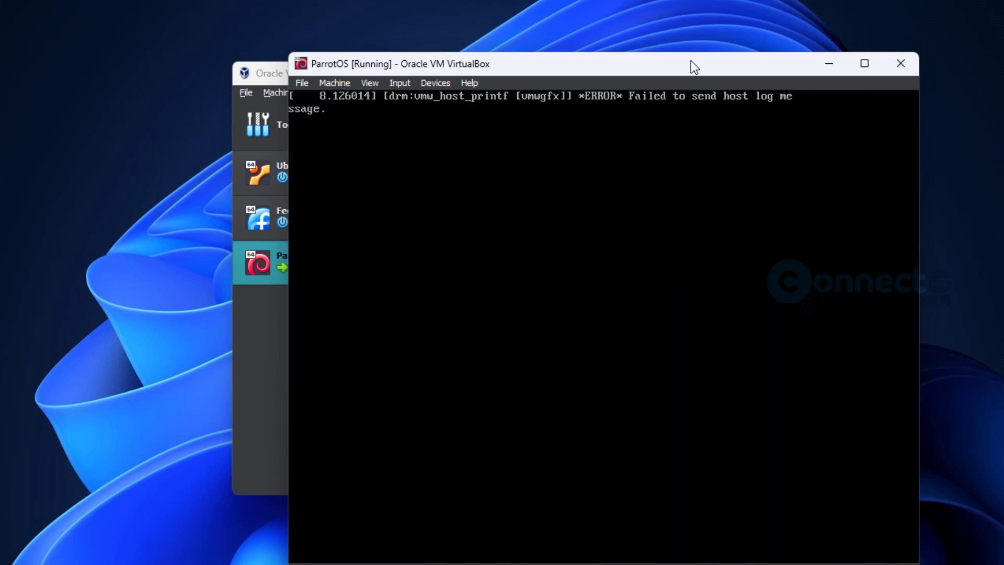
drag(691, 60, 619, 37)
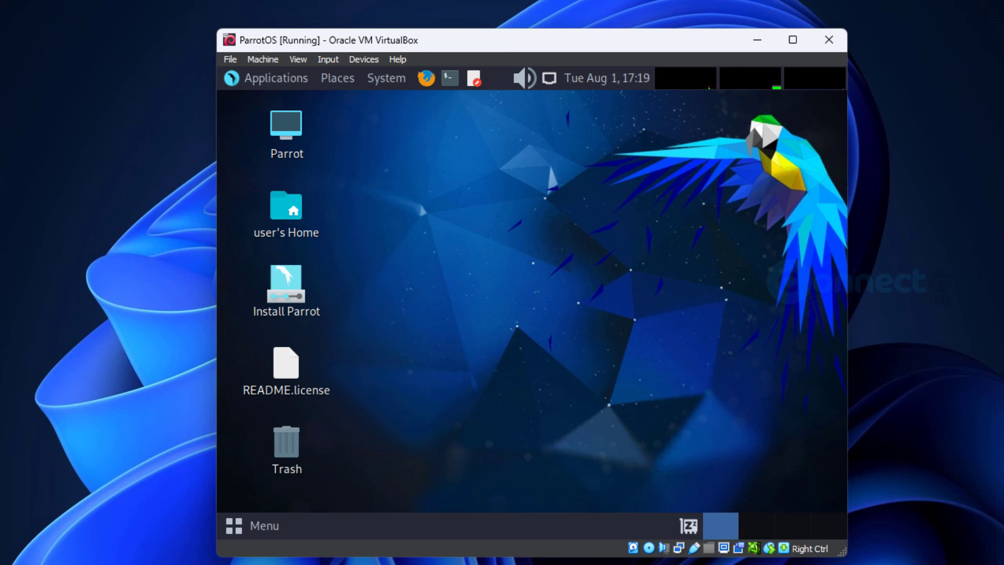
- Refocus the VM window and launch the Install Parrot icon to open the Calamares Welcome page
right_click(939, 563)
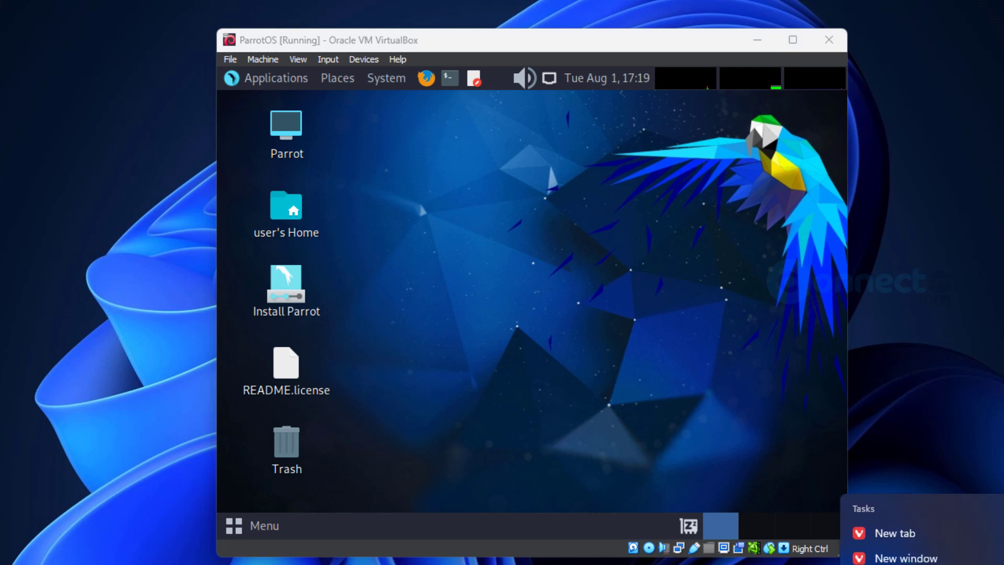
key(Escape)
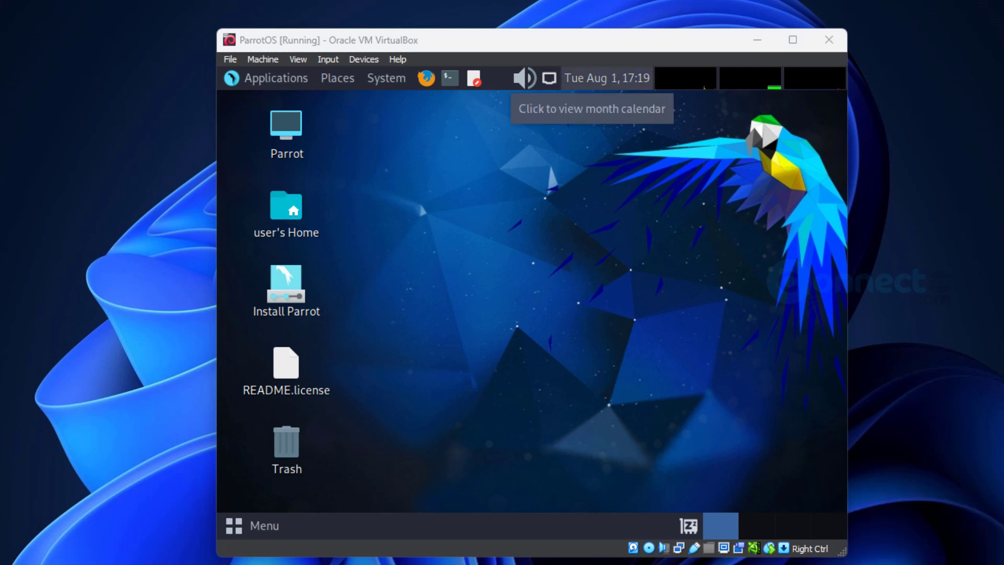
click(592, 40)
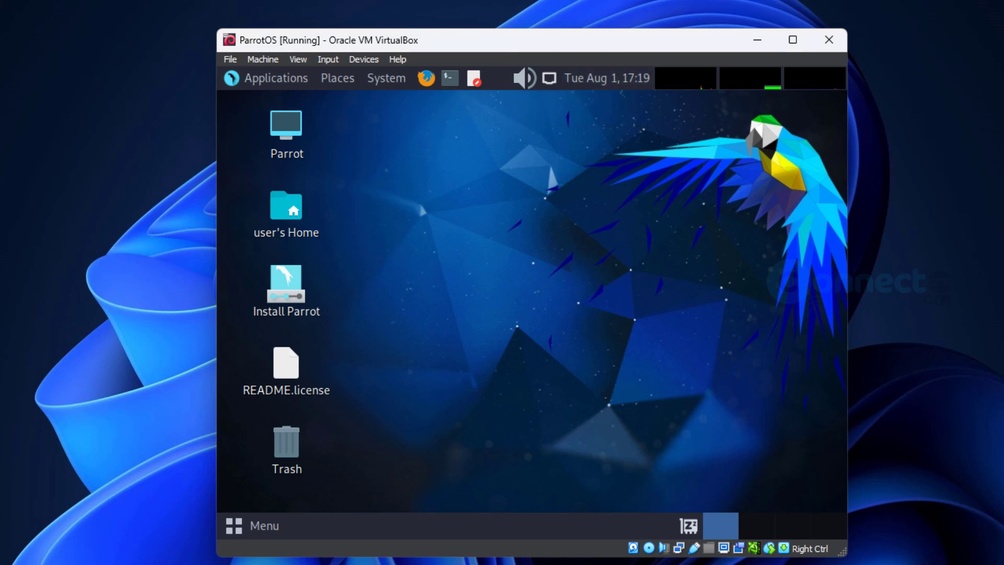
click(296, 284)
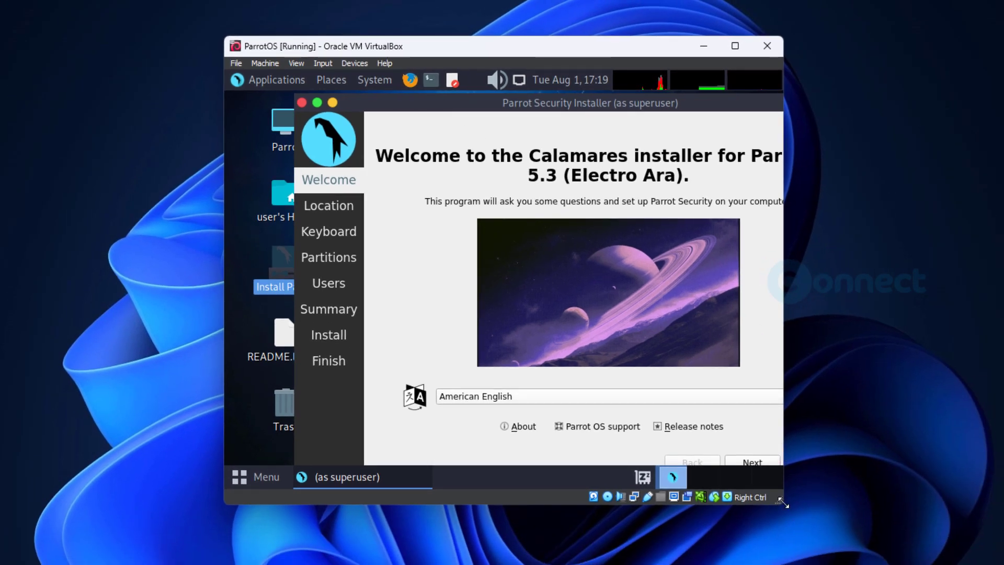
- Accept New York time zone and US keyboard, and choose to erase the whole disk
drag(774, 501, 839, 545)
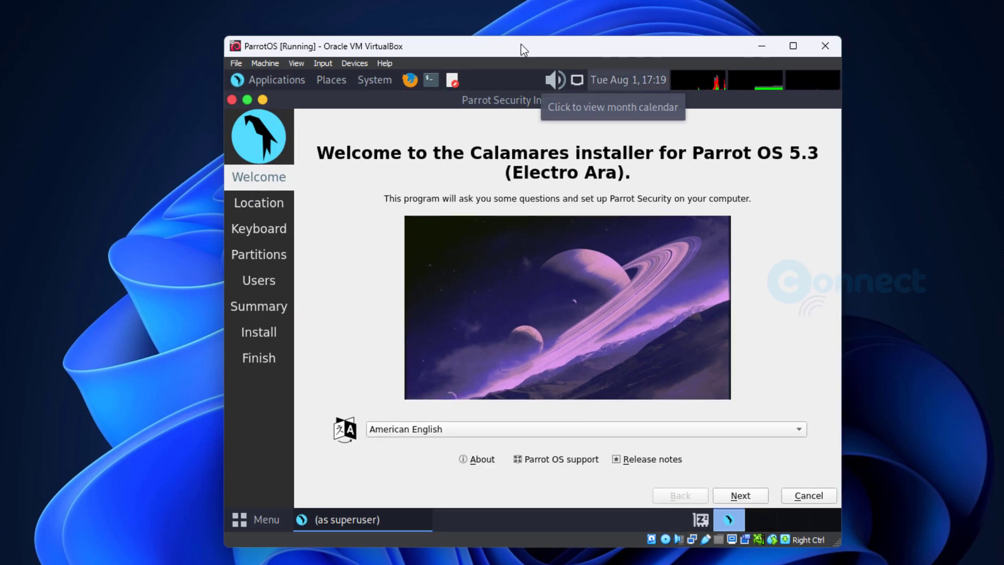
drag(522, 47, 479, 2)
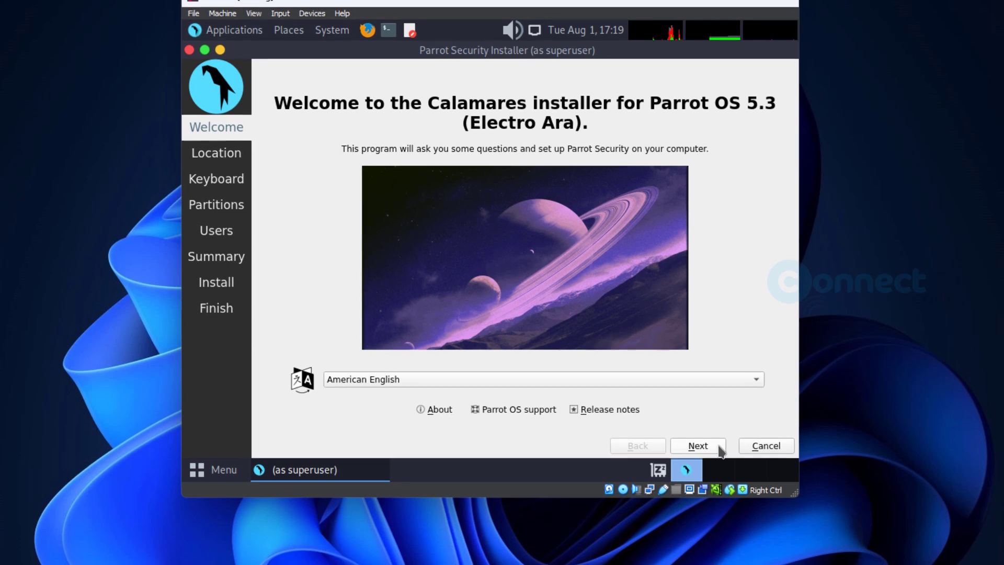
click(697, 445)
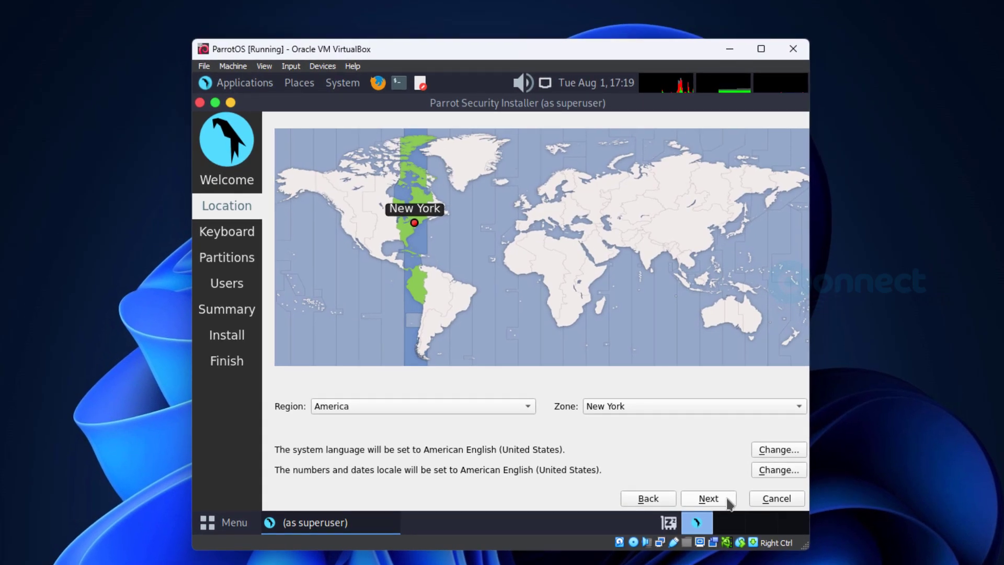
click(728, 498)
click(727, 498)
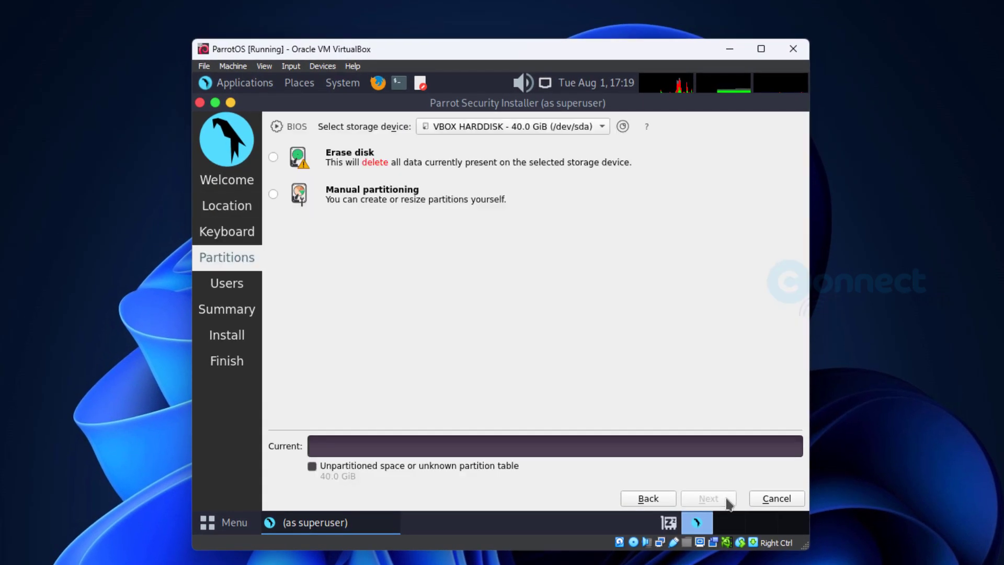
click(272, 158)
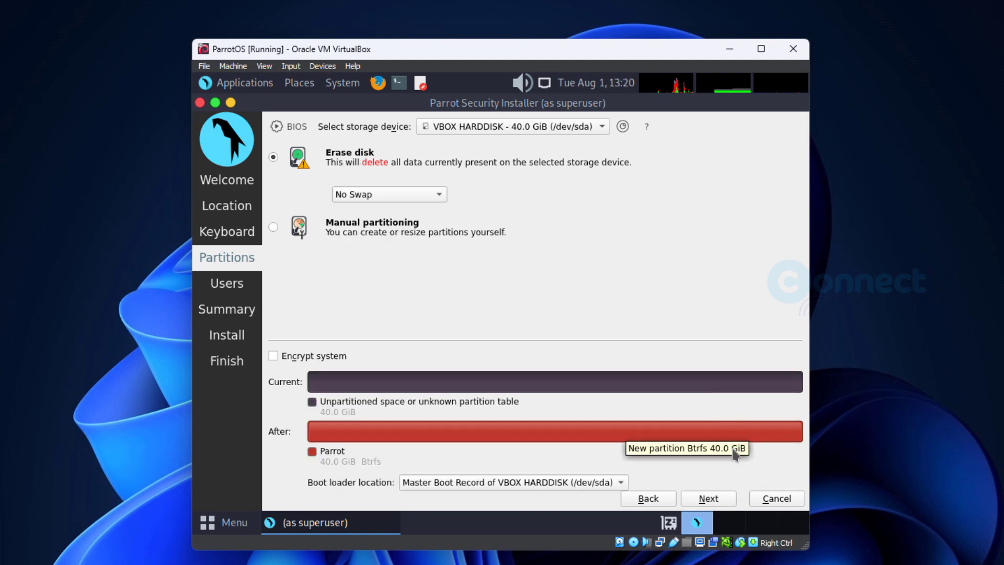
click(722, 502)
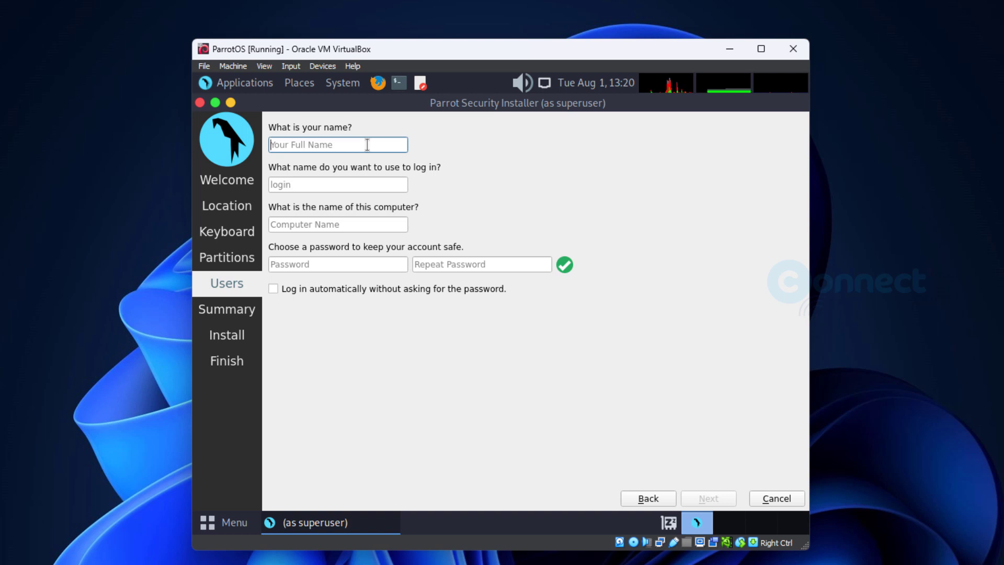
- Enter user ParrotOS, trim computer name to parrotos, set the password, enable auto-login
text(Pa)
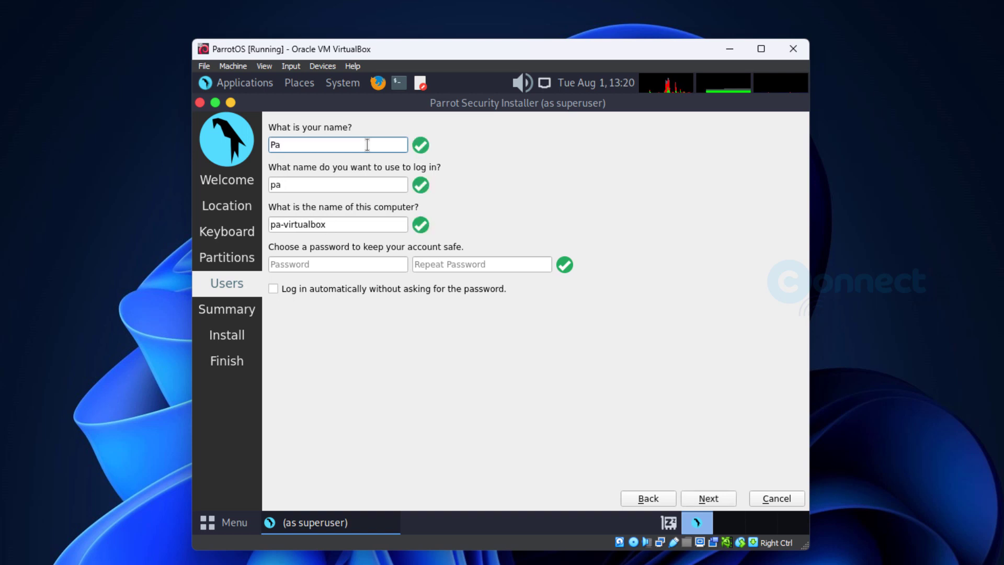
text(rrot)
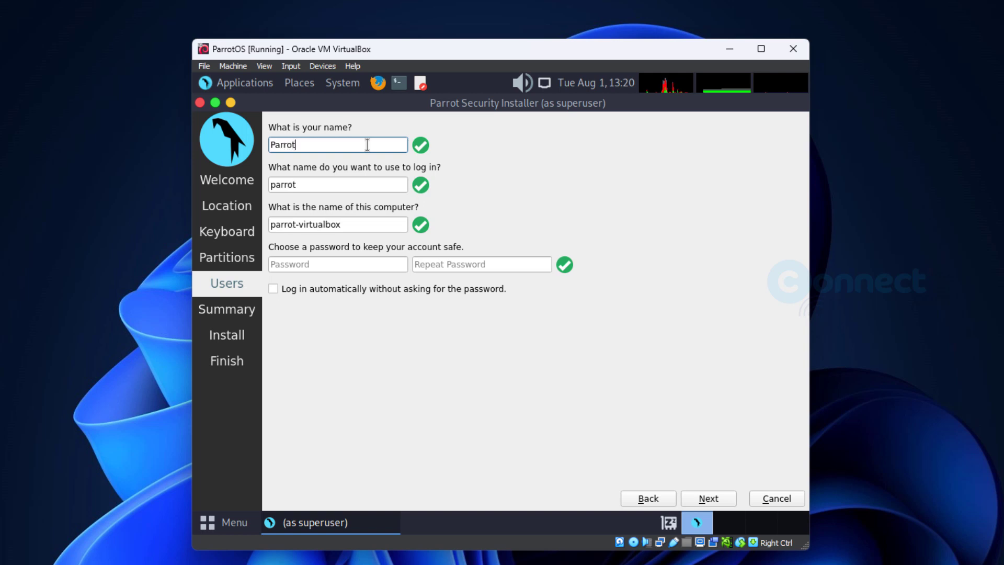
text(OS)
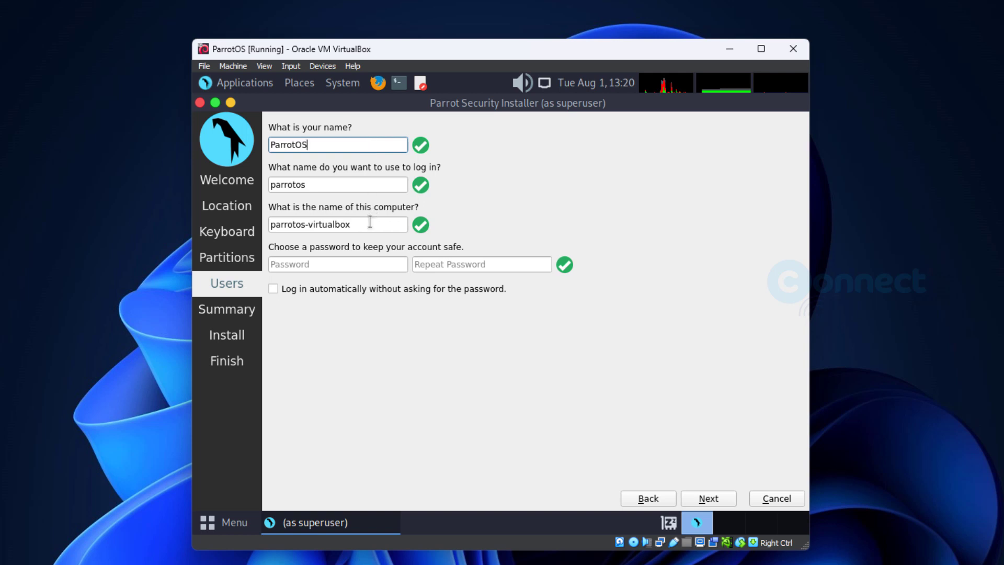
drag(371, 224, 309, 224)
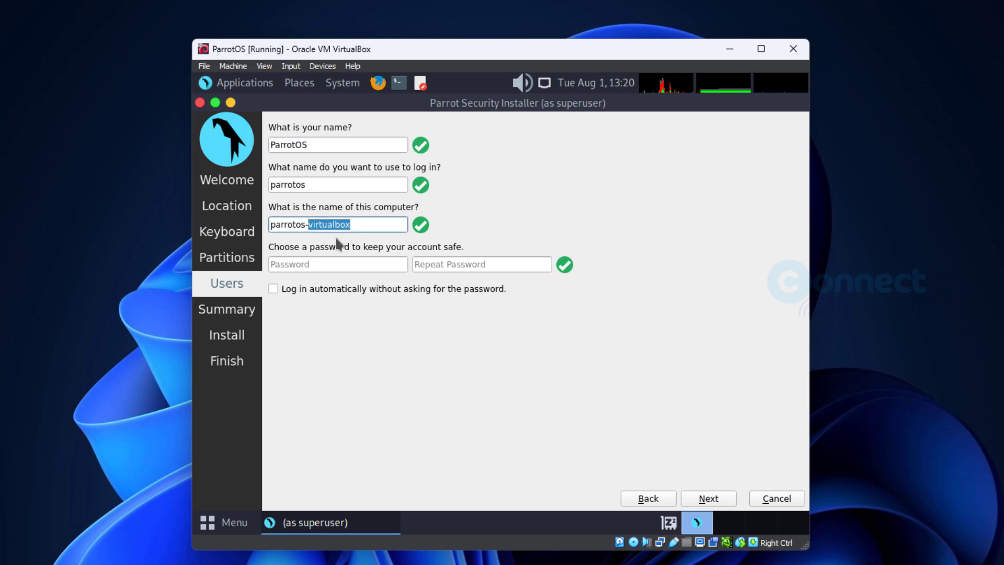
key(BackSpace)
key(BackSpace)
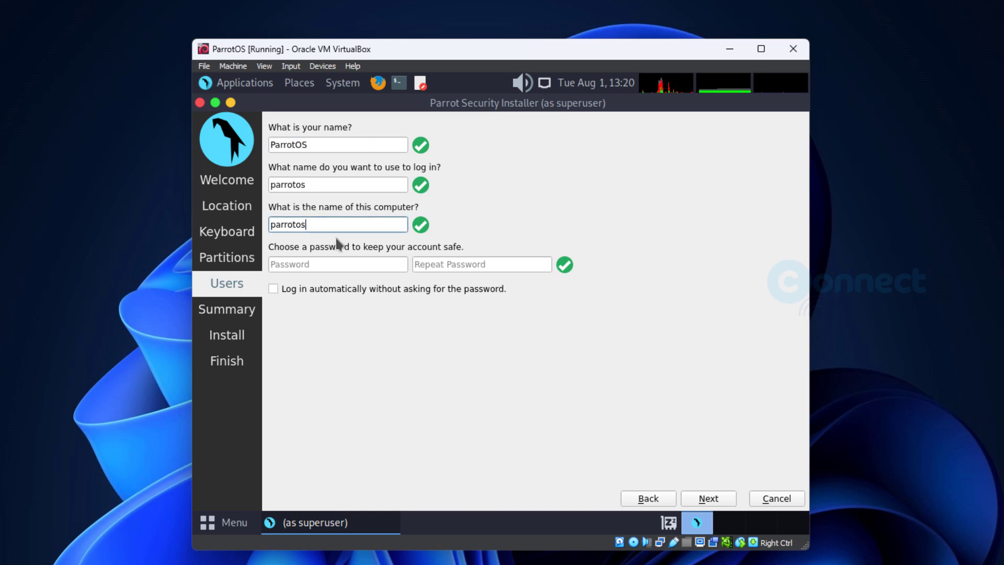
click(356, 263)
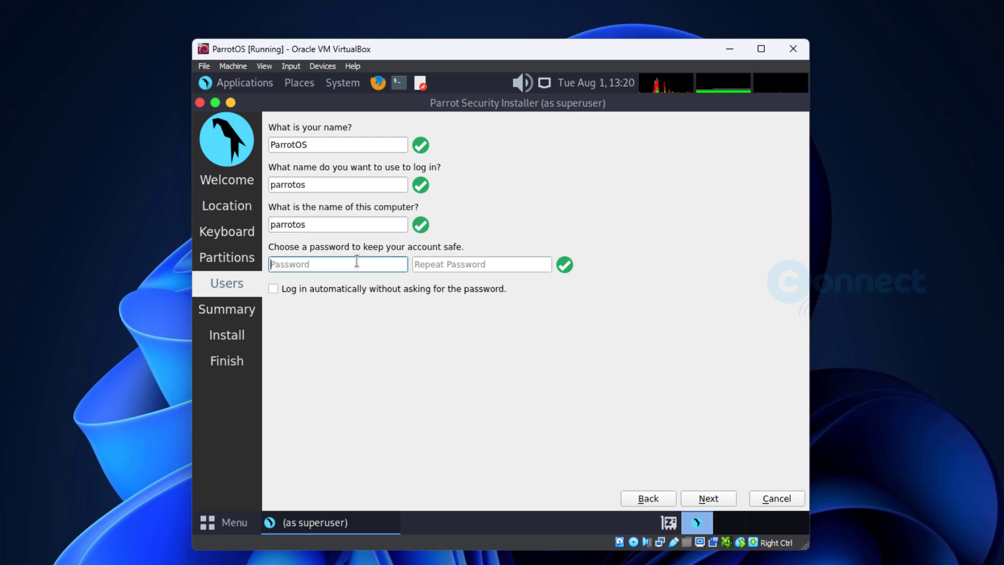
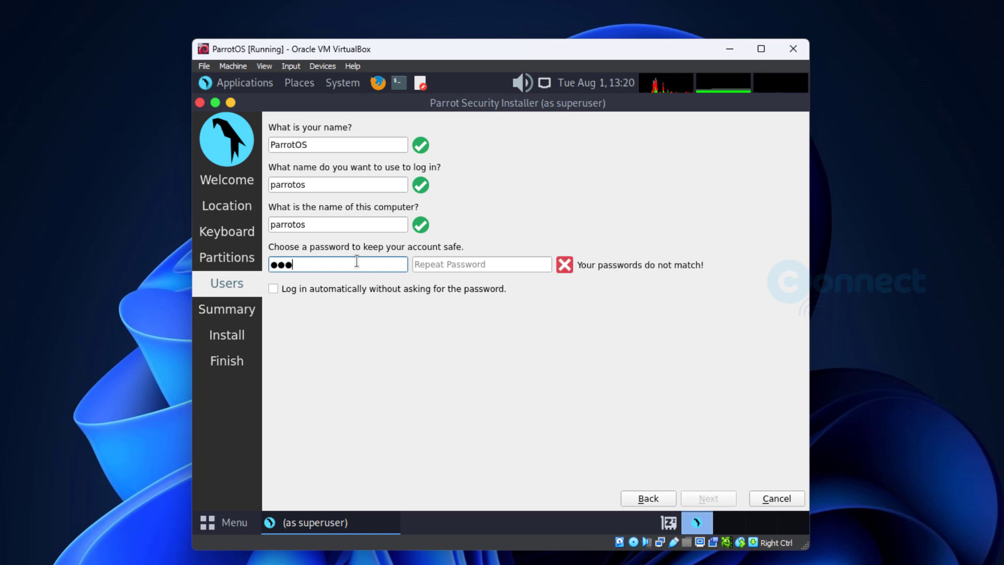
key(Tab)
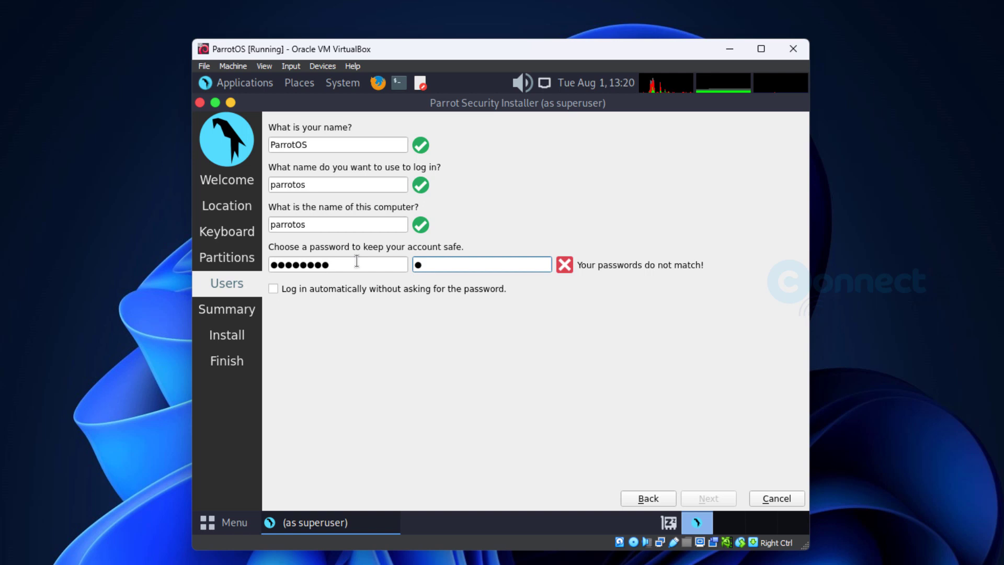
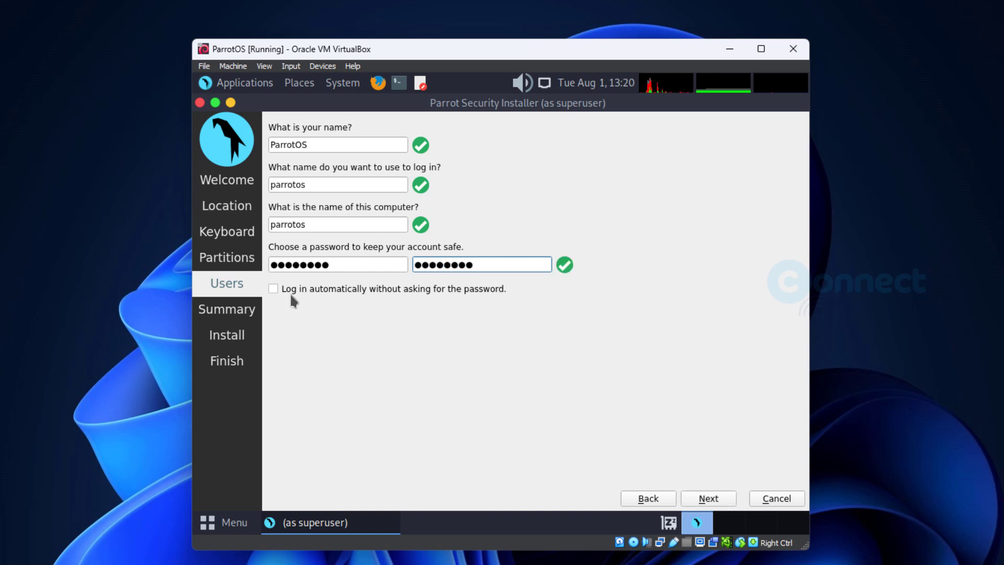
click(273, 289)
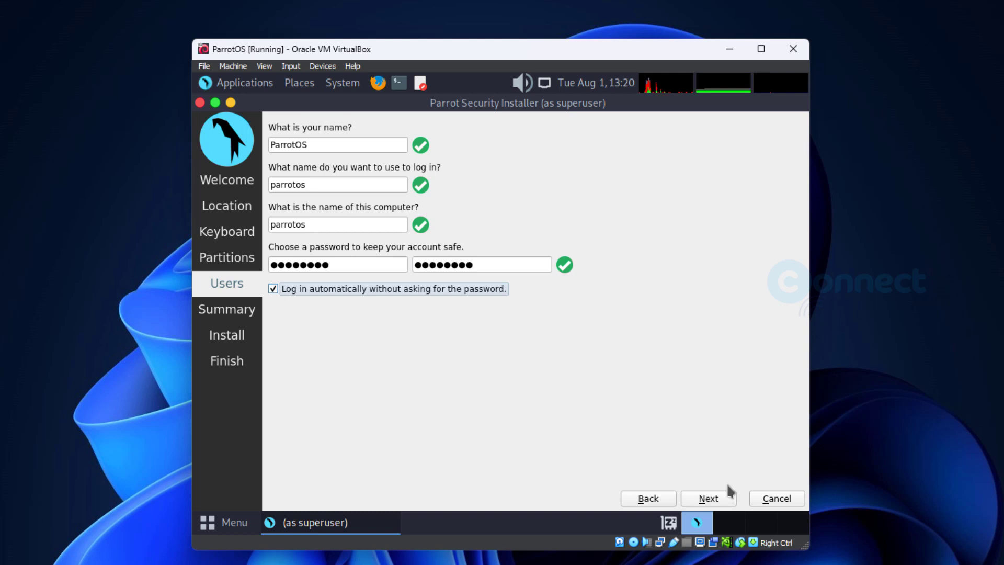
click(717, 497)
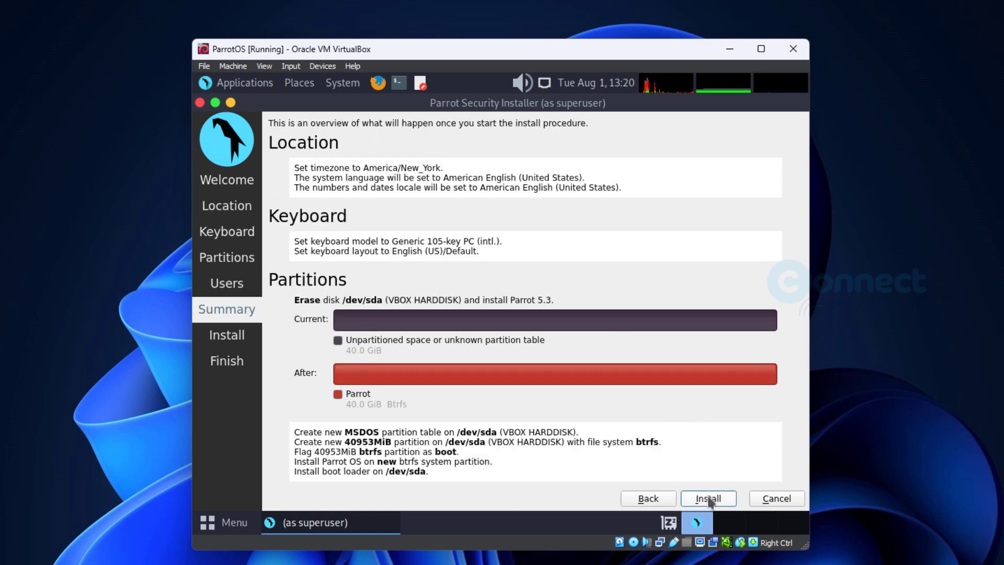
click(708, 498)
- Confirm Install now to begin writing Parrot OS 5.3 to the virtual disk
click(546, 302)
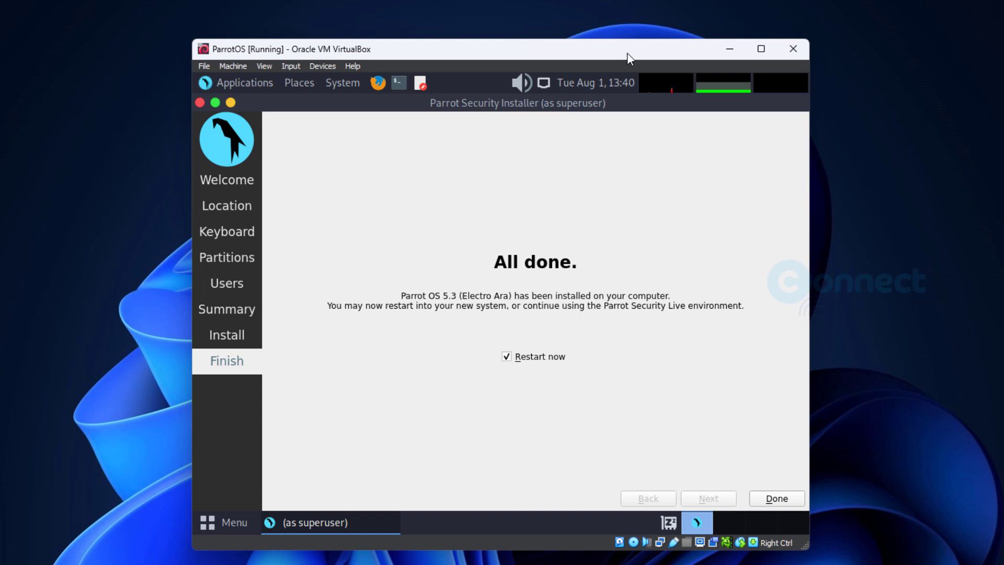
- Remove the Parrot ISO from the virtual drive, force unmount it, and finish with Restart now
click(322, 66)
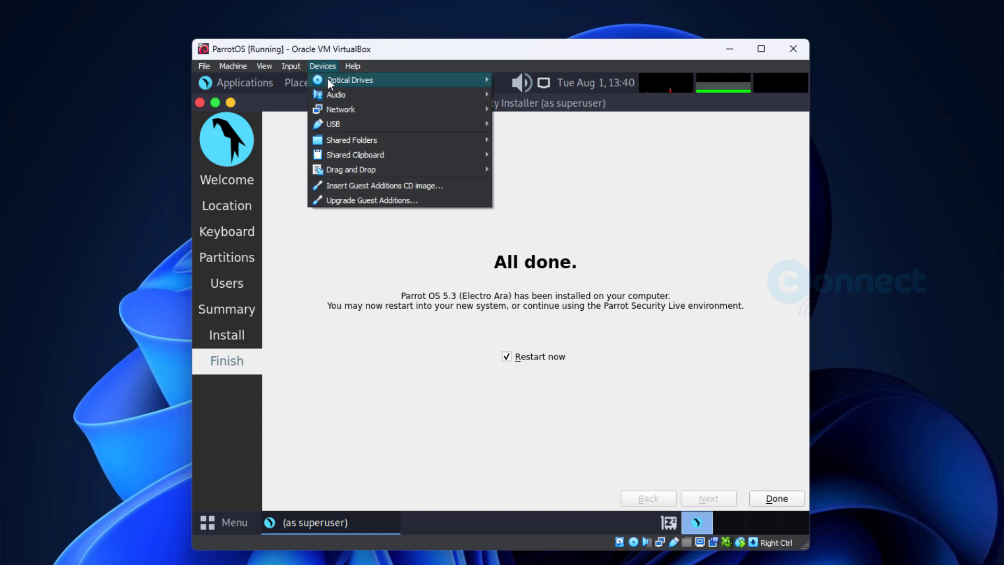
mouse_move(477, 80)
click(534, 140)
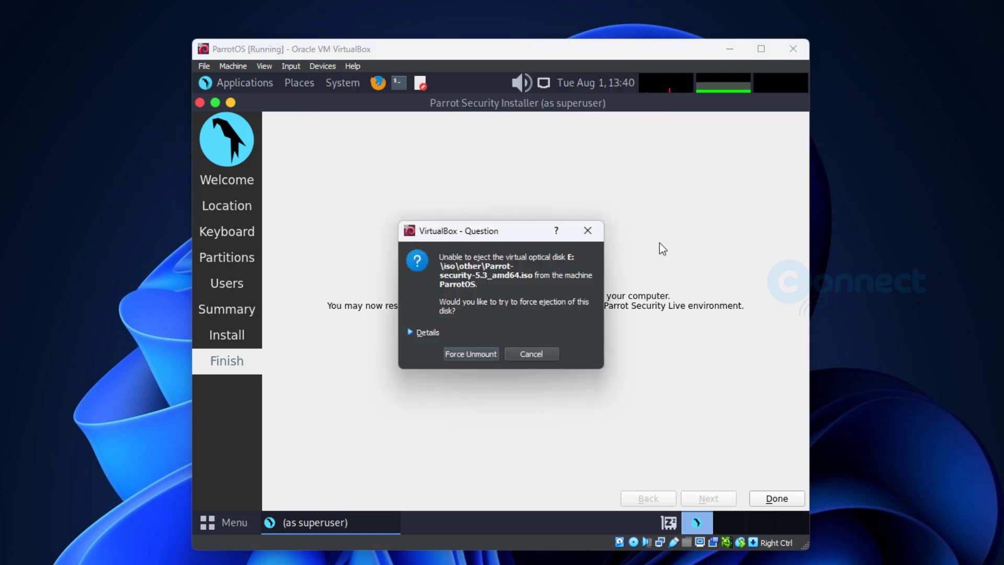
click(481, 360)
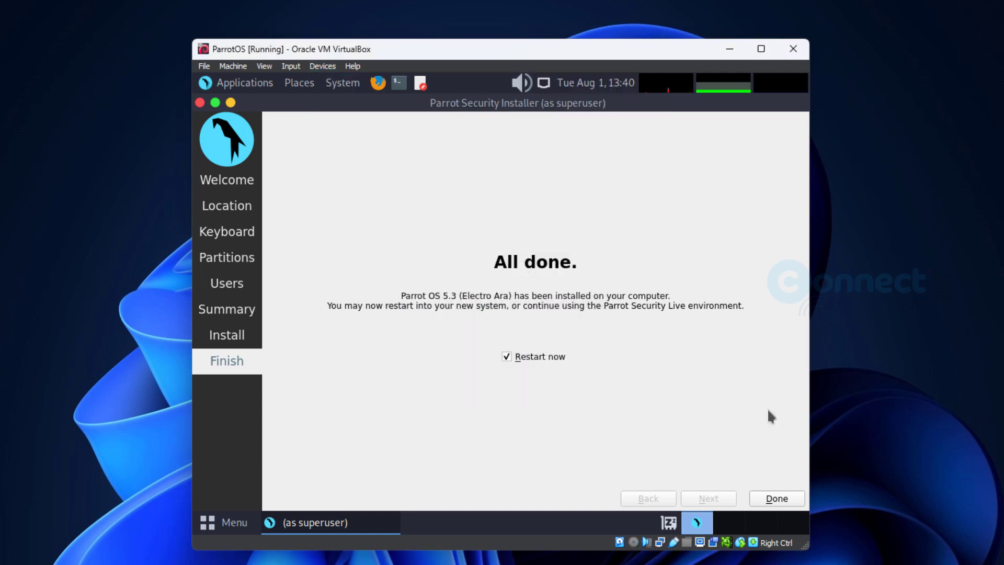
click(777, 498)
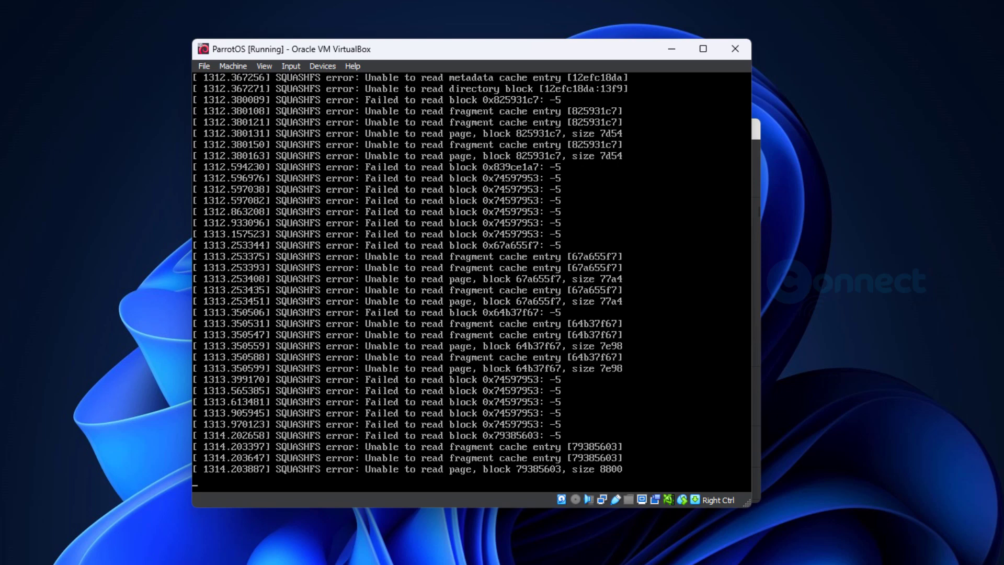
- Power off the ParrotOS VM and start it again from VirtualBox Manager
click(736, 42)
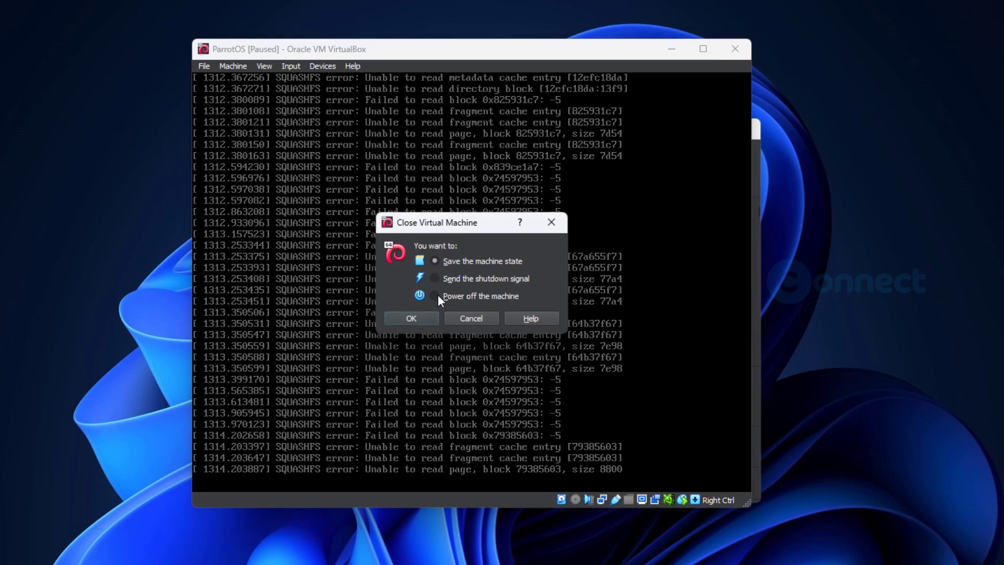
click(424, 320)
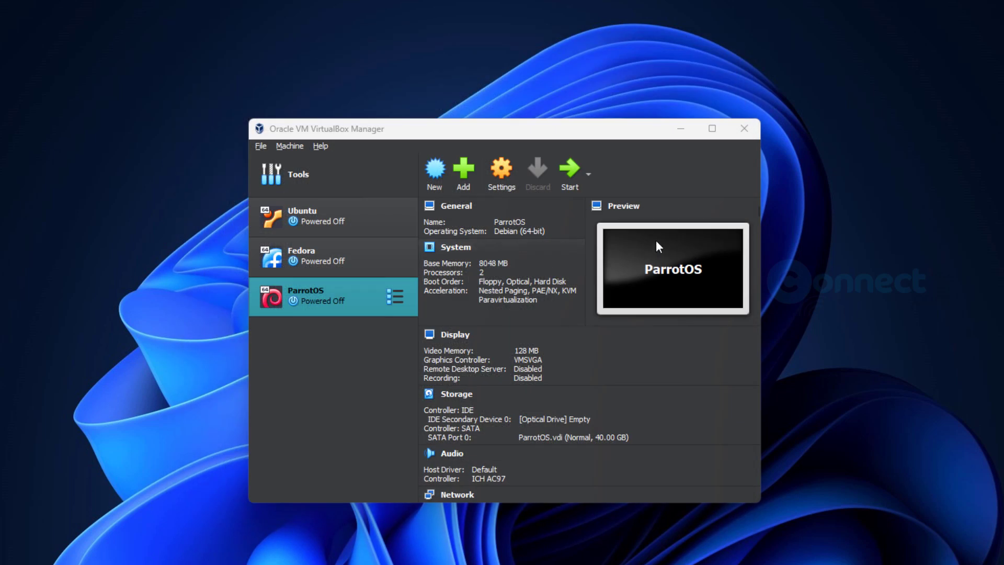
click(575, 168)
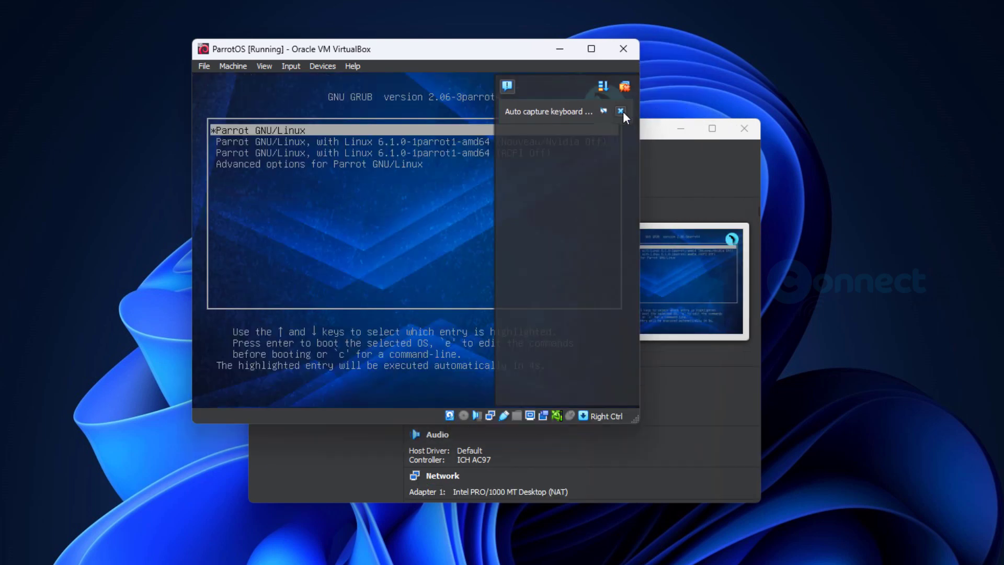
- Dismiss the keyboard and mouse notices and log in with the account password
click(620, 111)
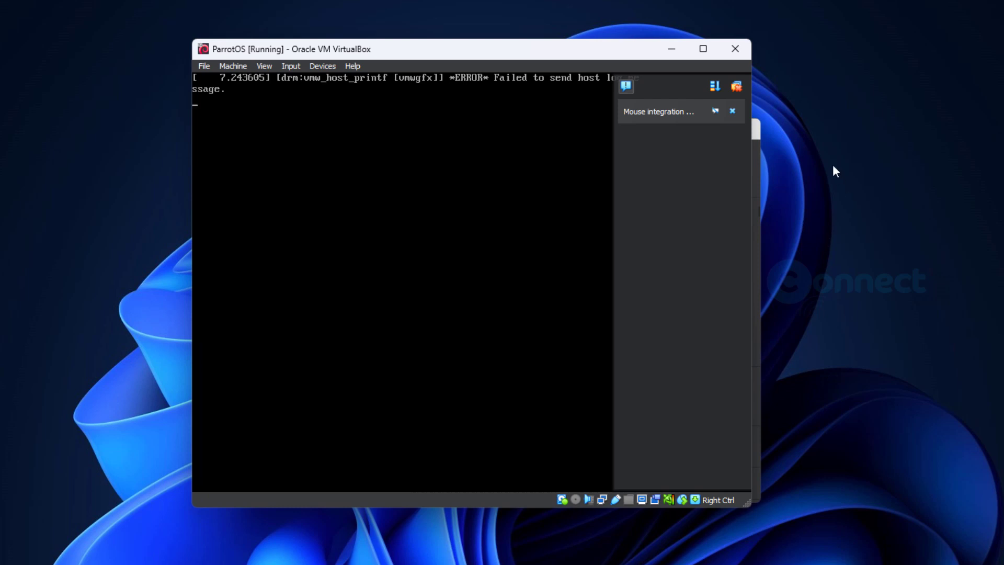
click(733, 111)
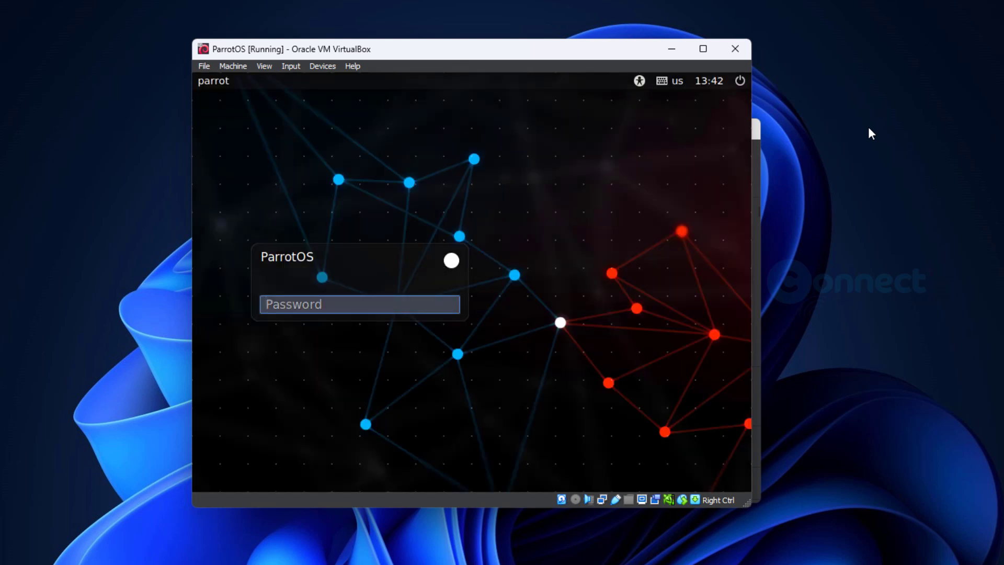
key(Return)
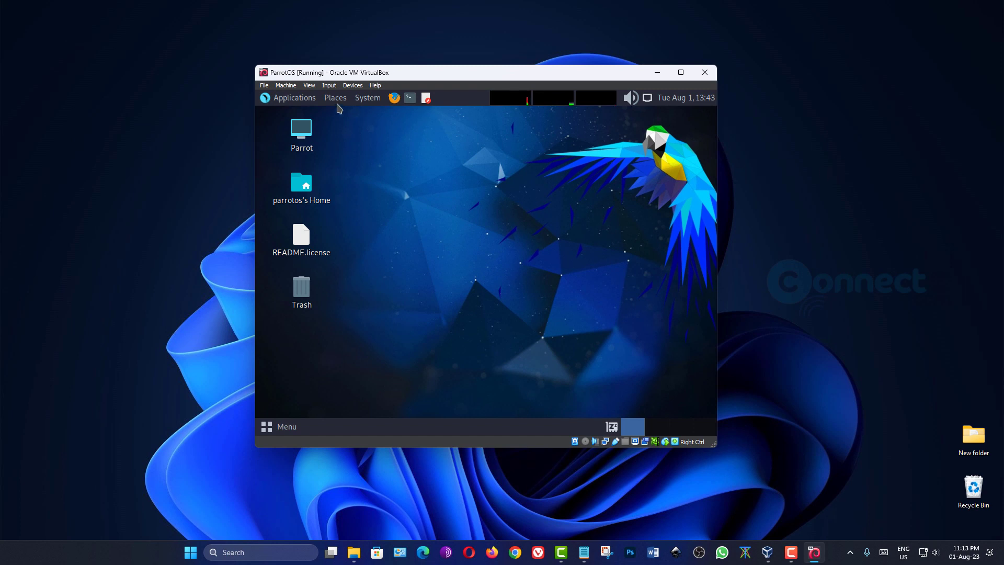
- Switch the ParrotOS VM window to full-screen mode
click(310, 86)
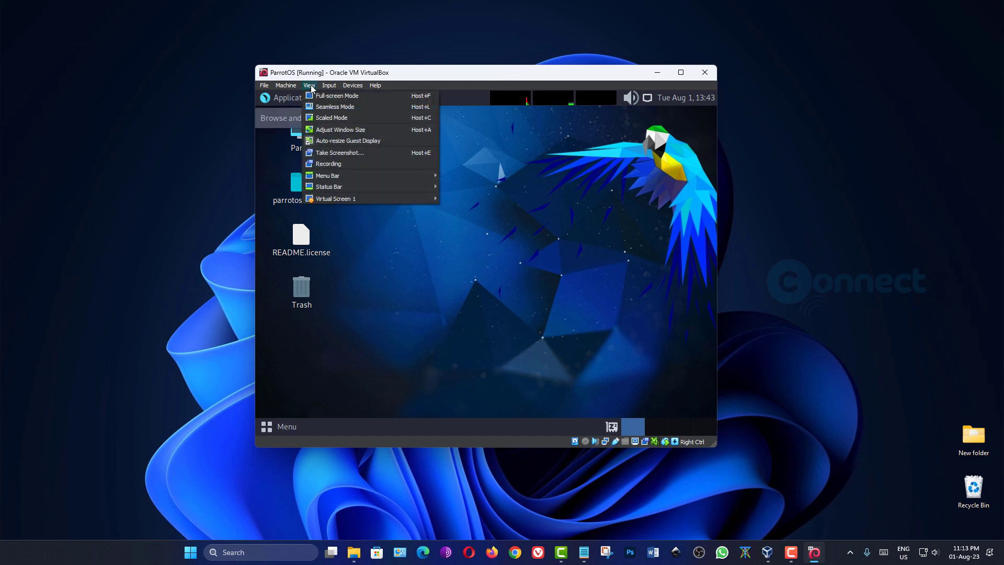
click(320, 98)
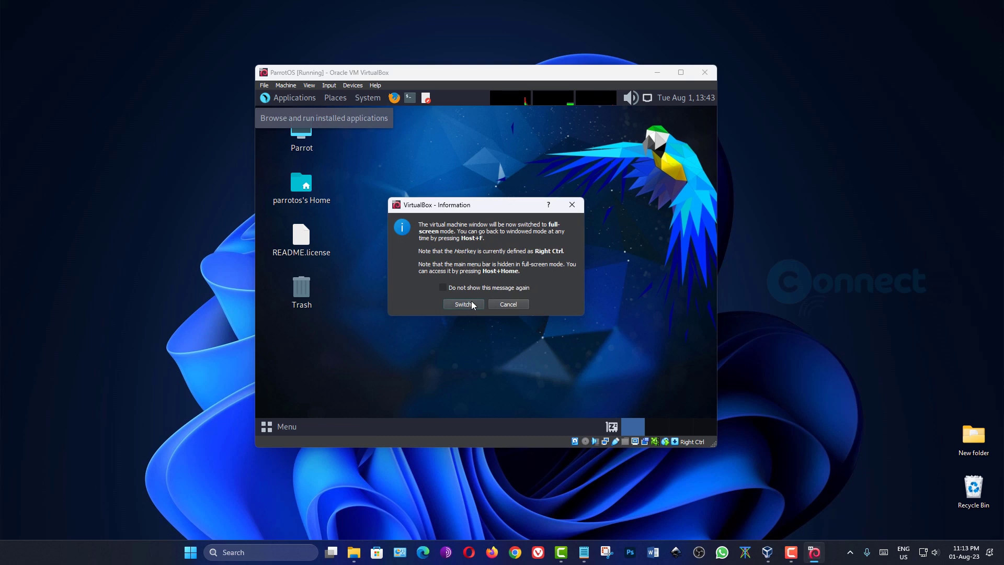
click(470, 303)
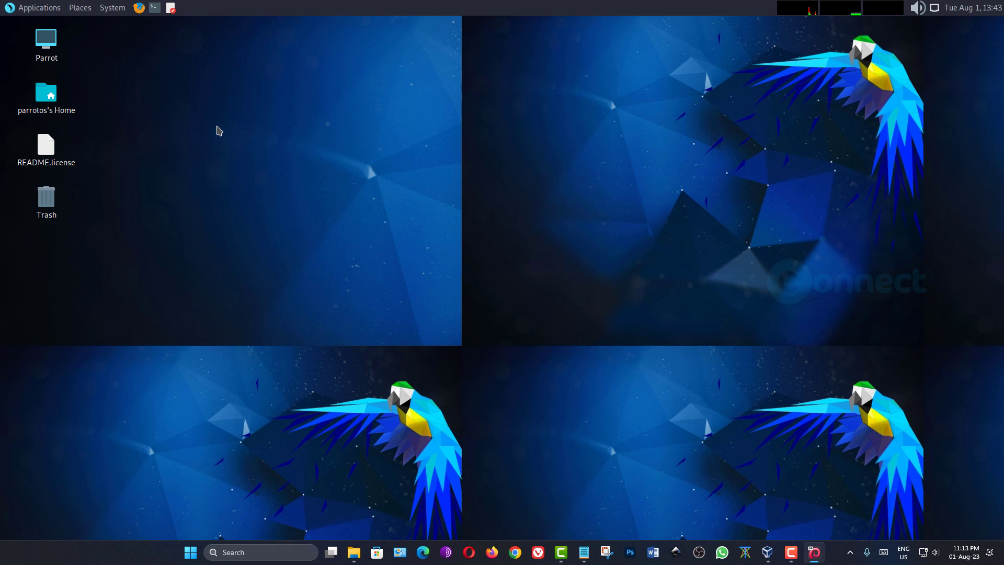
- Browse the Applications and System menus in ParrotOS, then close them
click(51, 13)
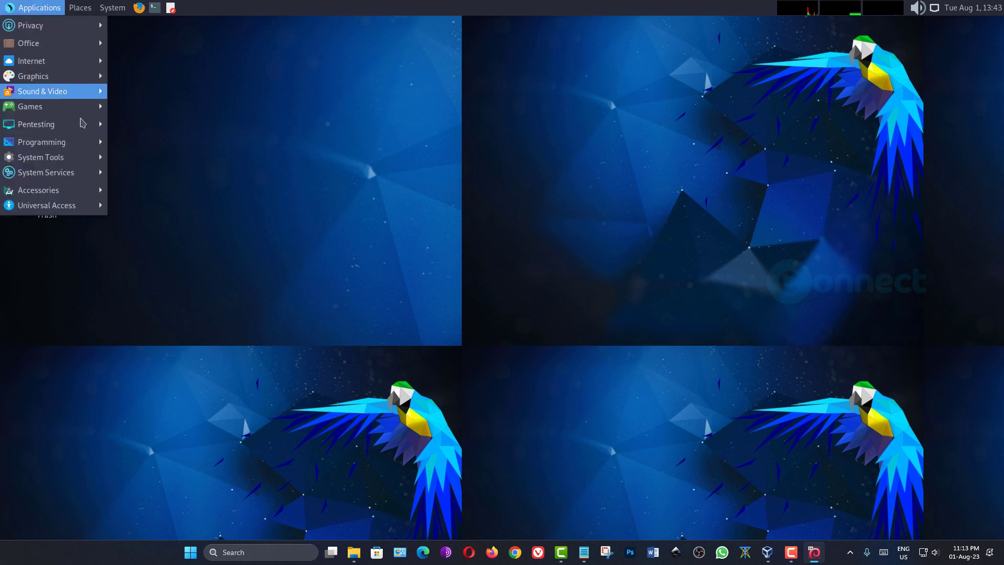
mouse_move(89, 168)
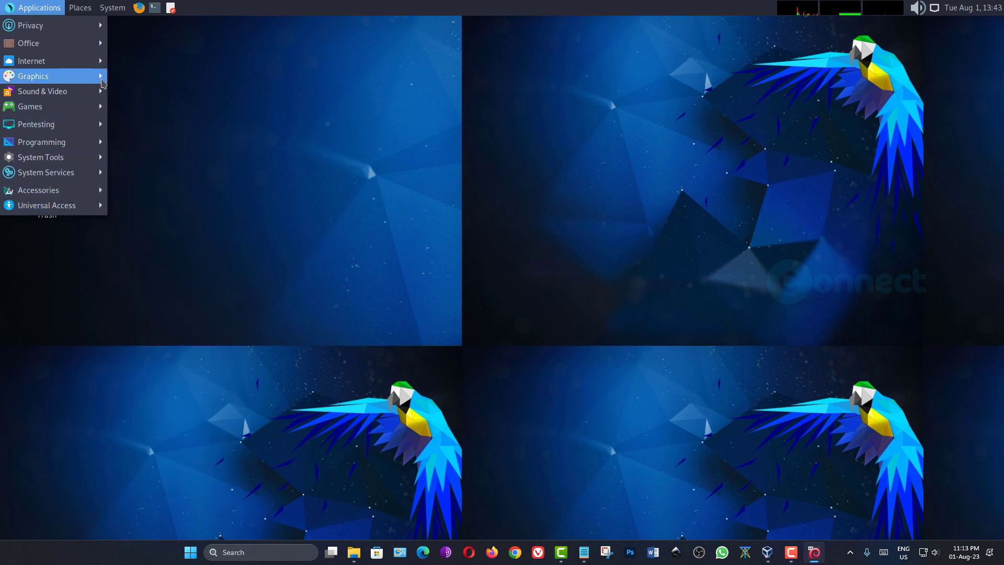
mouse_move(98, 62)
mouse_move(93, 79)
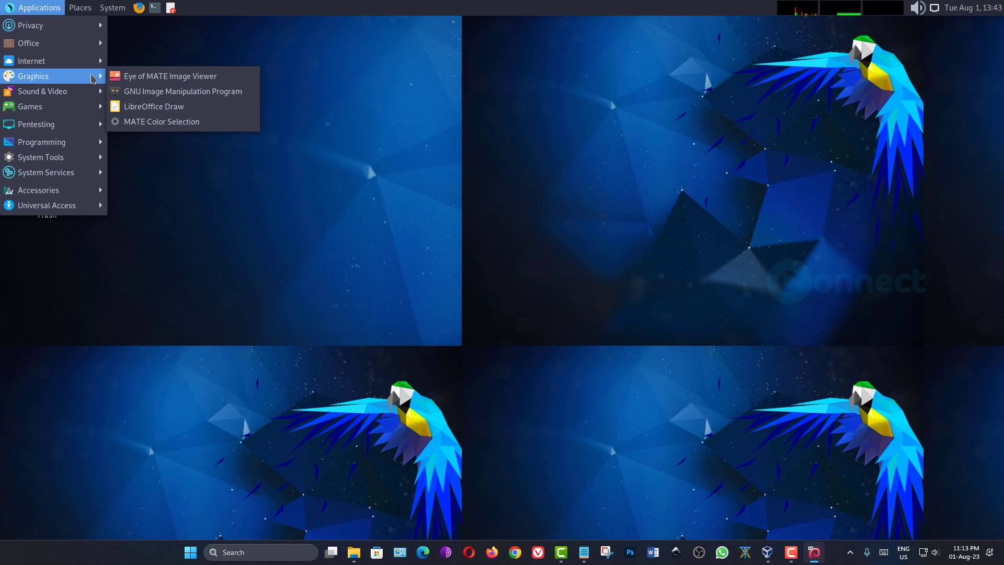
click(112, 7)
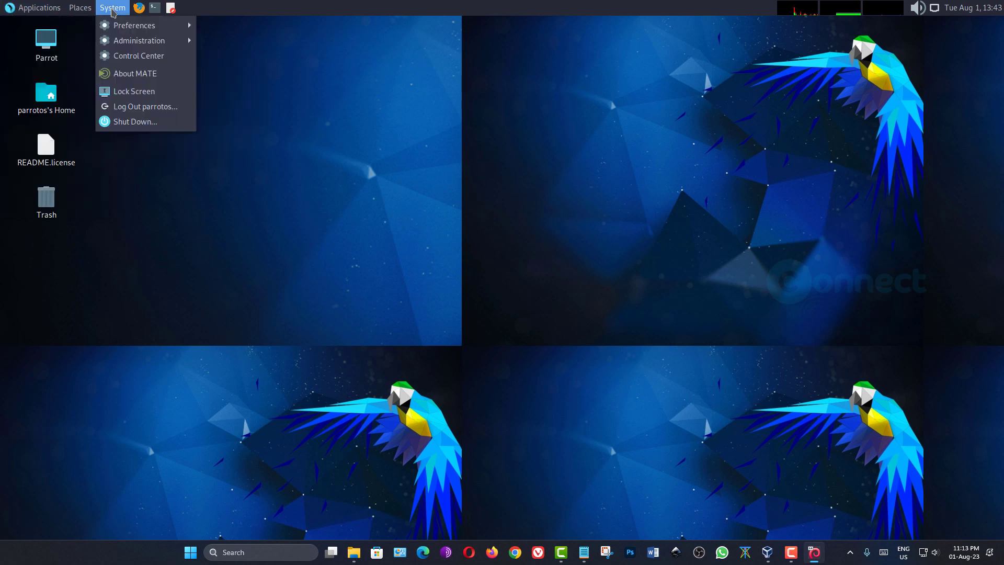
mouse_move(119, 25)
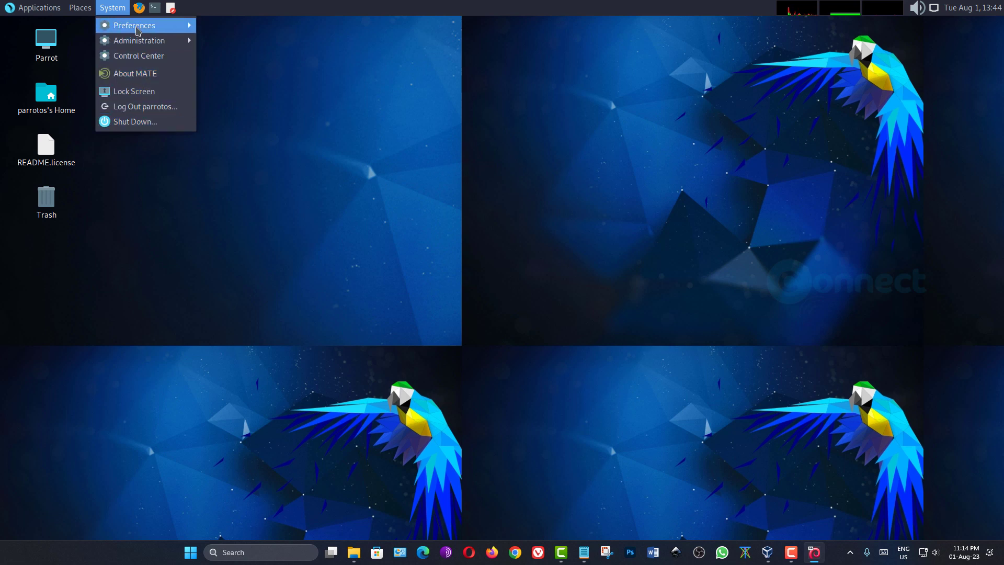
mouse_move(234, 31)
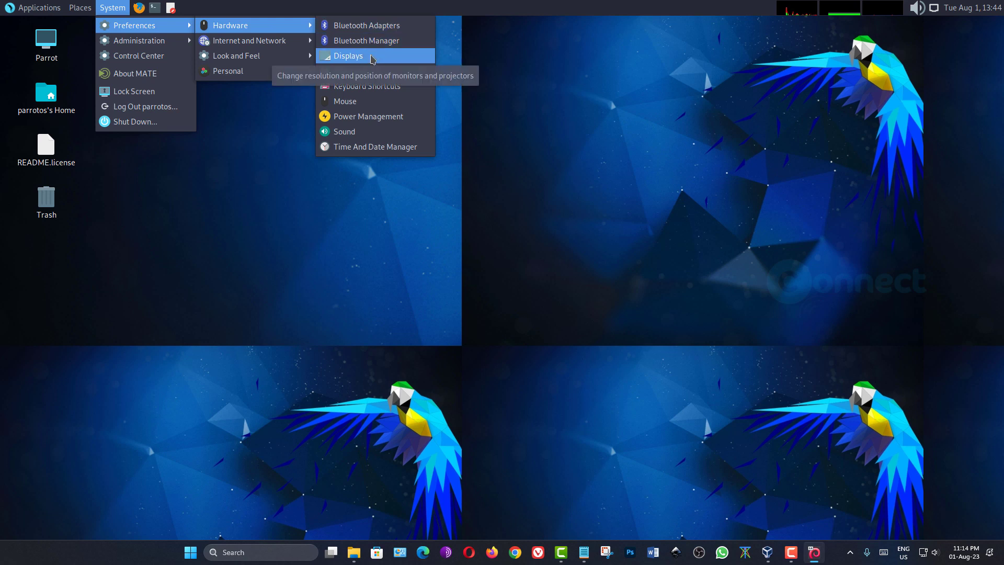
click(280, 187)
- Keep the display at 1920 x 1080 in Monitor Preferences, apply, keep the configuration, and close
click(113, 11)
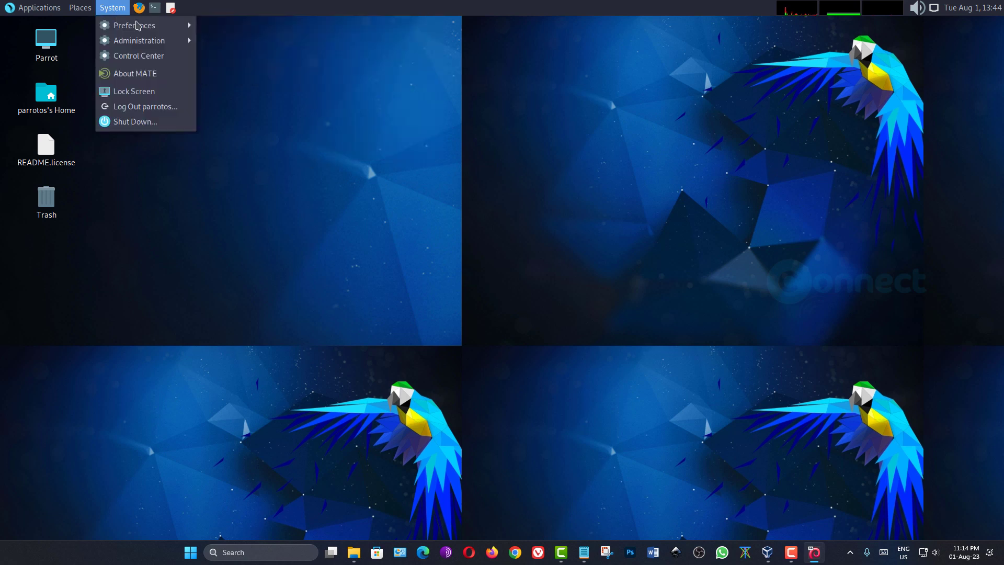
mouse_move(144, 26)
mouse_move(245, 25)
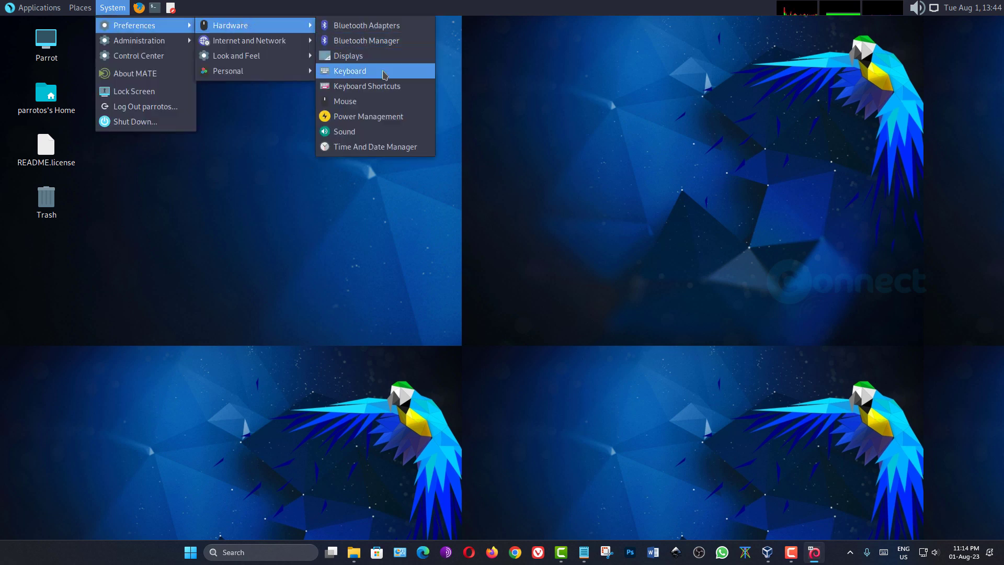
click(361, 56)
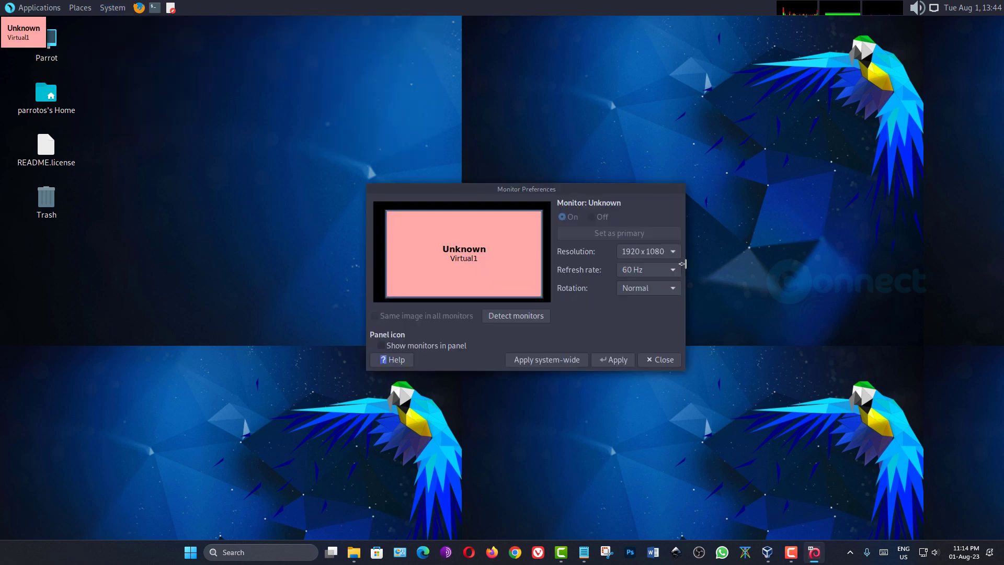
click(679, 258)
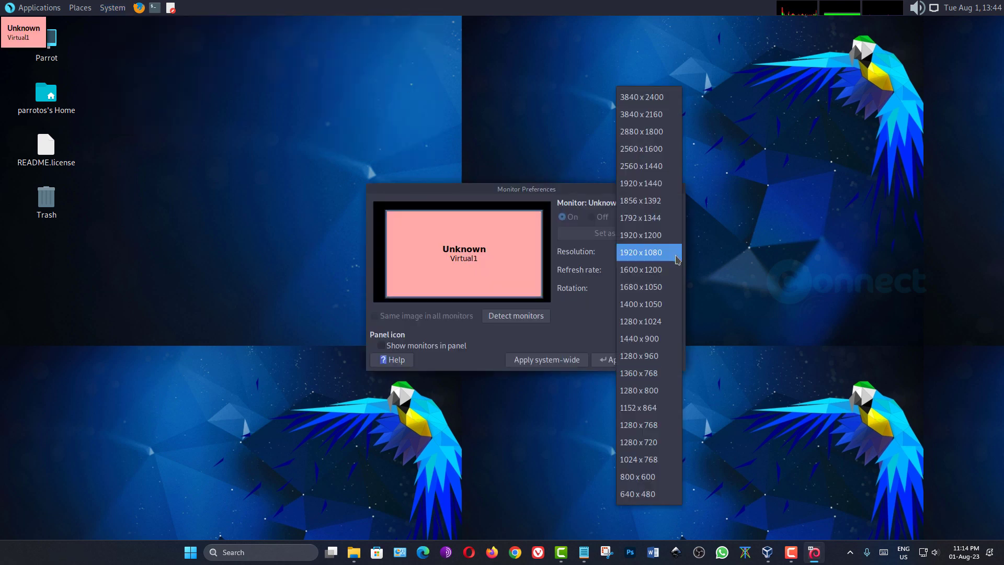
click(661, 252)
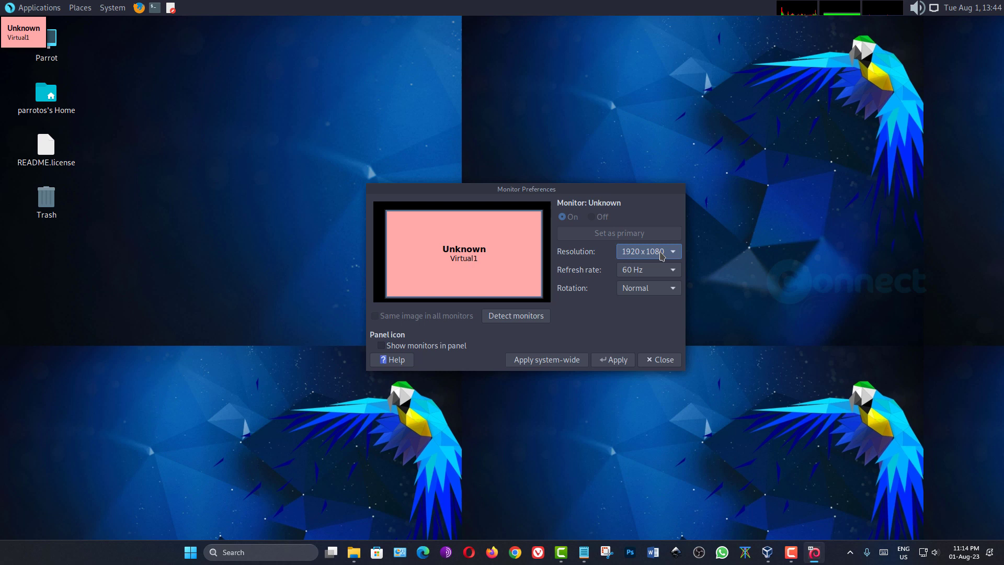
click(621, 366)
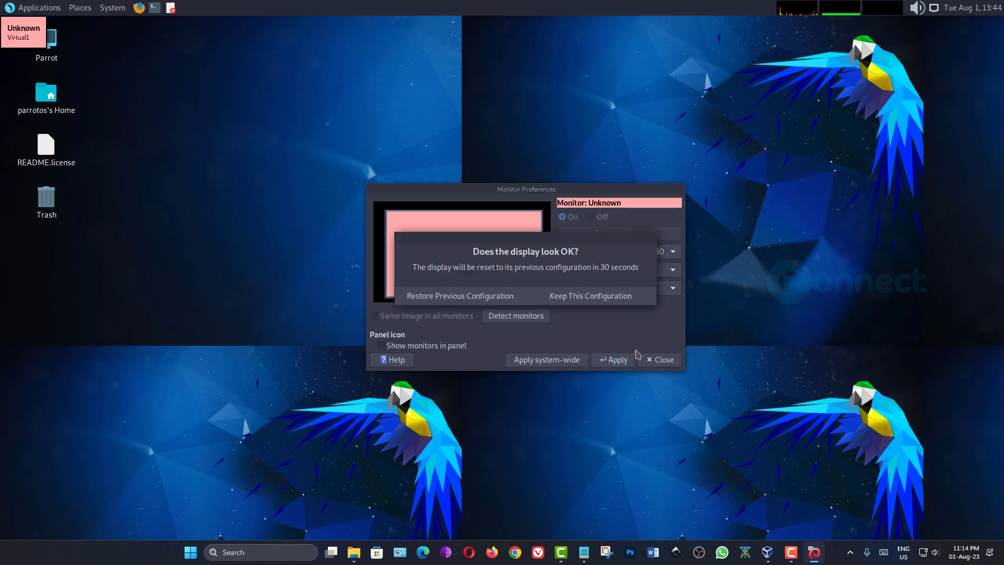
click(599, 297)
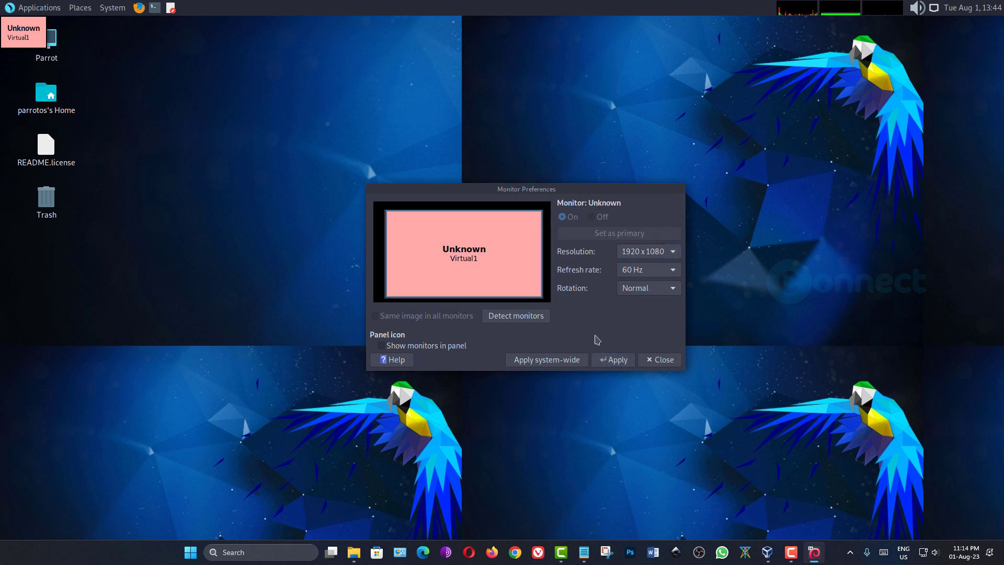
click(572, 360)
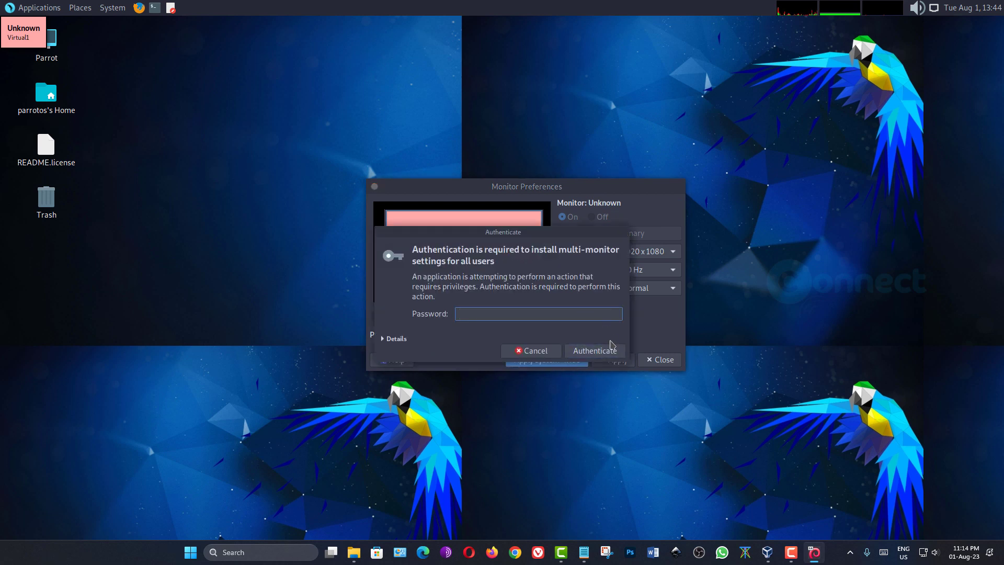
click(533, 350)
click(569, 320)
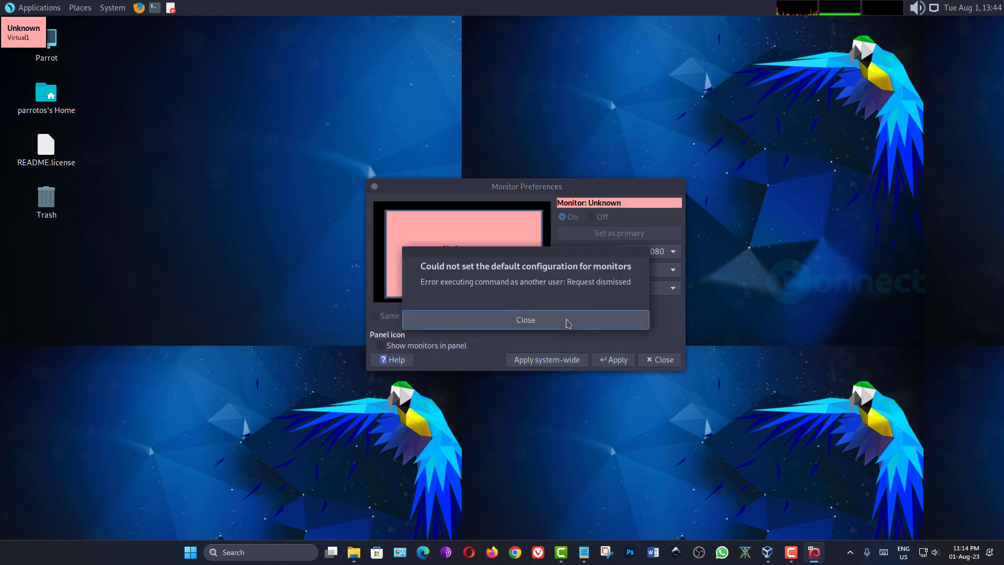
click(670, 364)
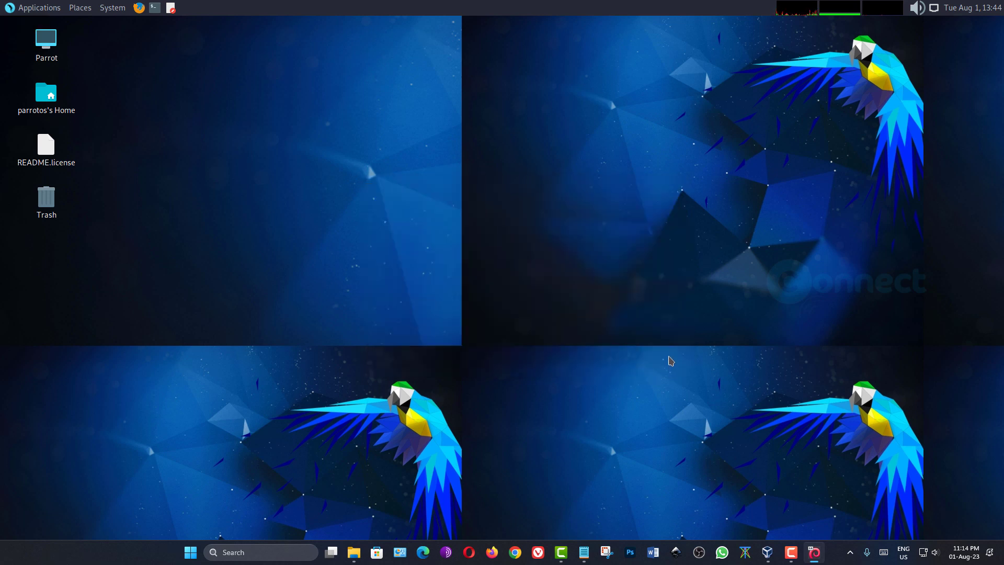
- Open the desktop background settings and try the dark parrot and fiery orange parrot wallpapers
right_click(323, 235)
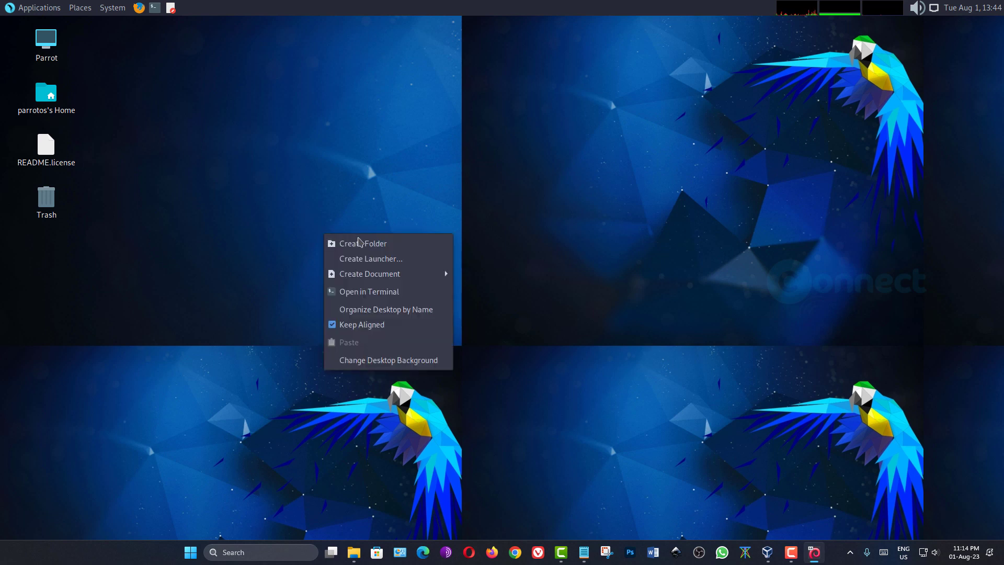
mouse_move(437, 275)
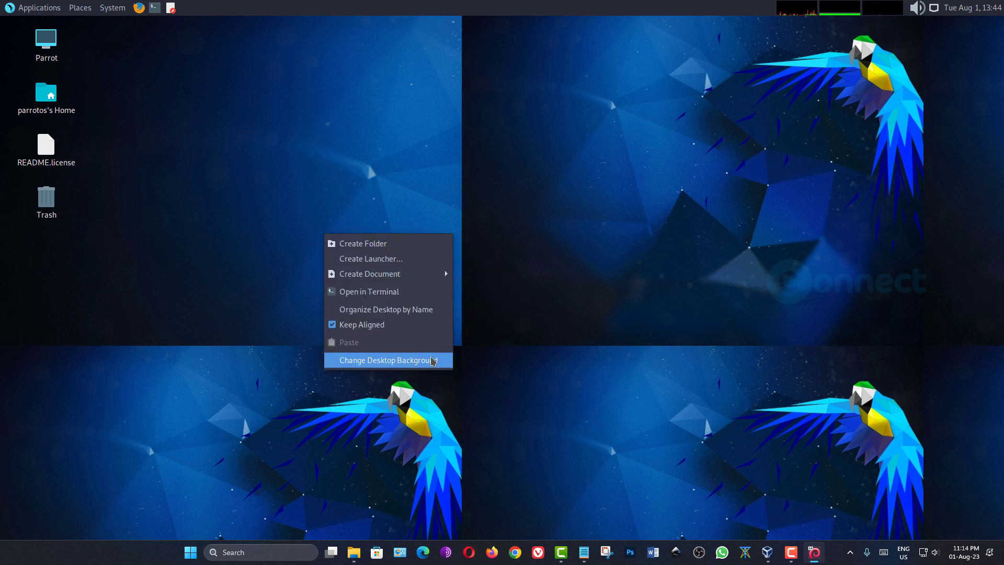
click(433, 361)
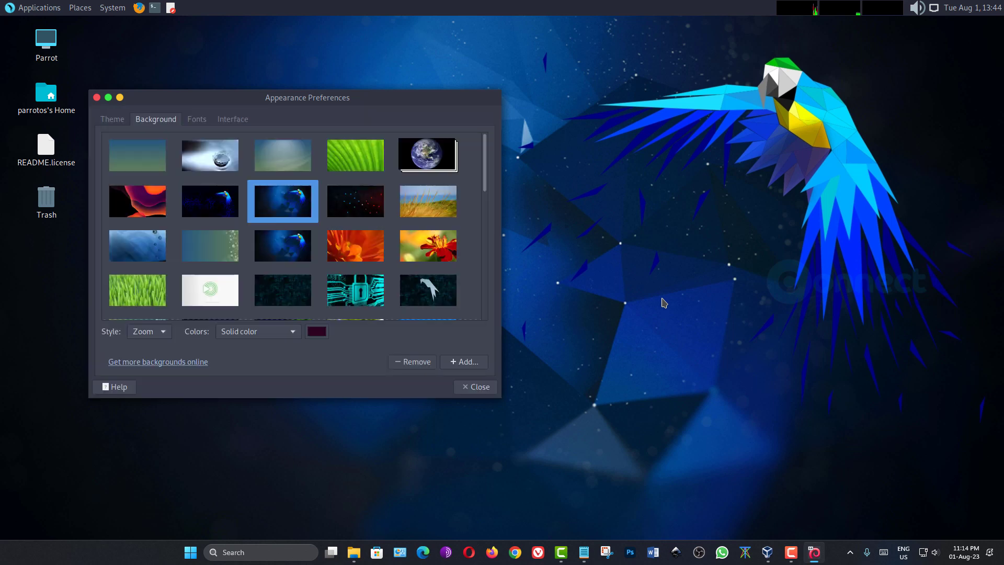
drag(486, 167, 499, 222)
click(281, 215)
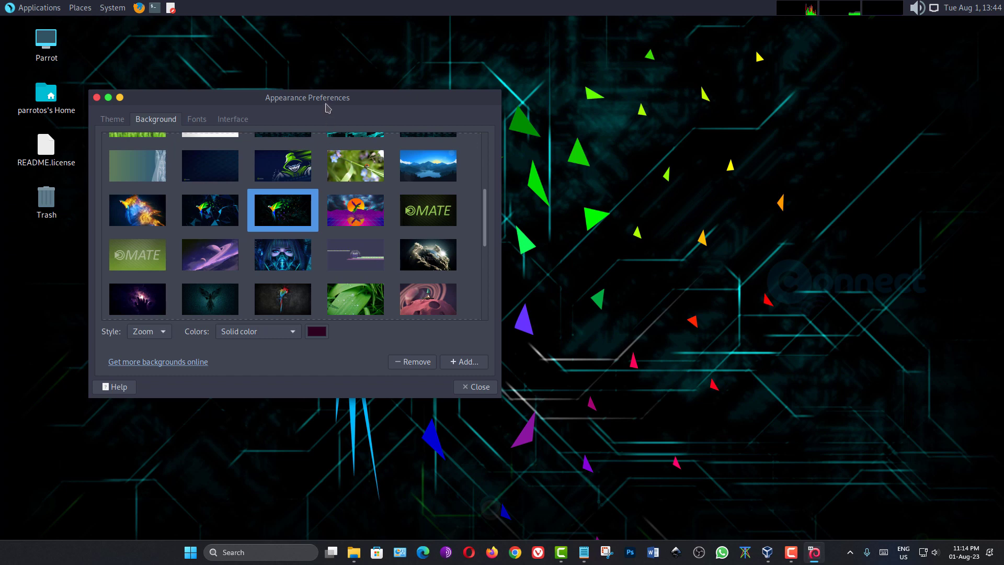
drag(326, 104, 476, 160)
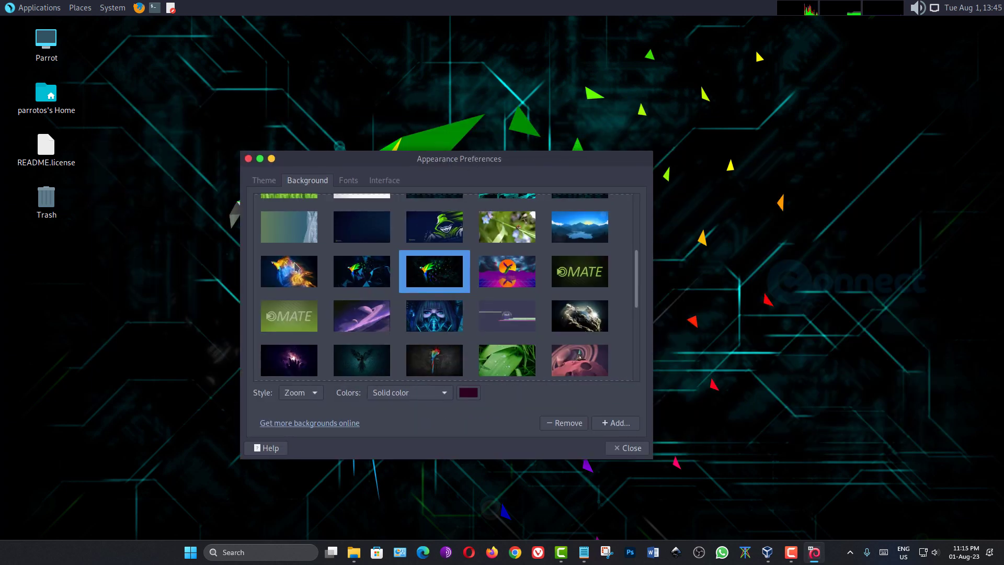
click(277, 268)
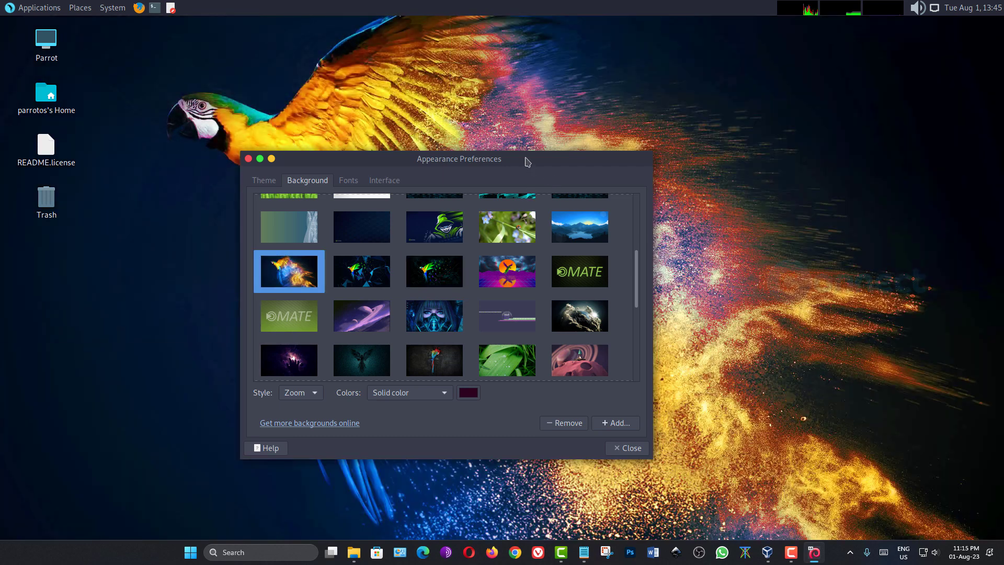
- Settle on the bright blue low-poly parrot wallpaper, close Appearance Preferences, and restore the VM full screen
mouse_move(525, 161)
mouse_down()
mouse_move(837, 285)
mouse_move(458, 211)
mouse_move(527, 156)
mouse_move(544, 158)
mouse_up()
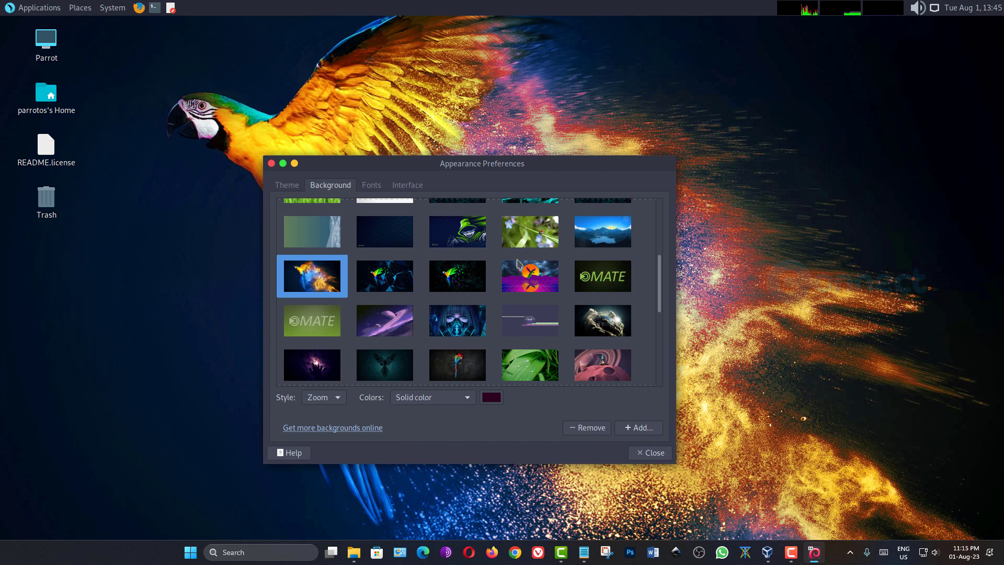
scroll(517, 263, up, 3)
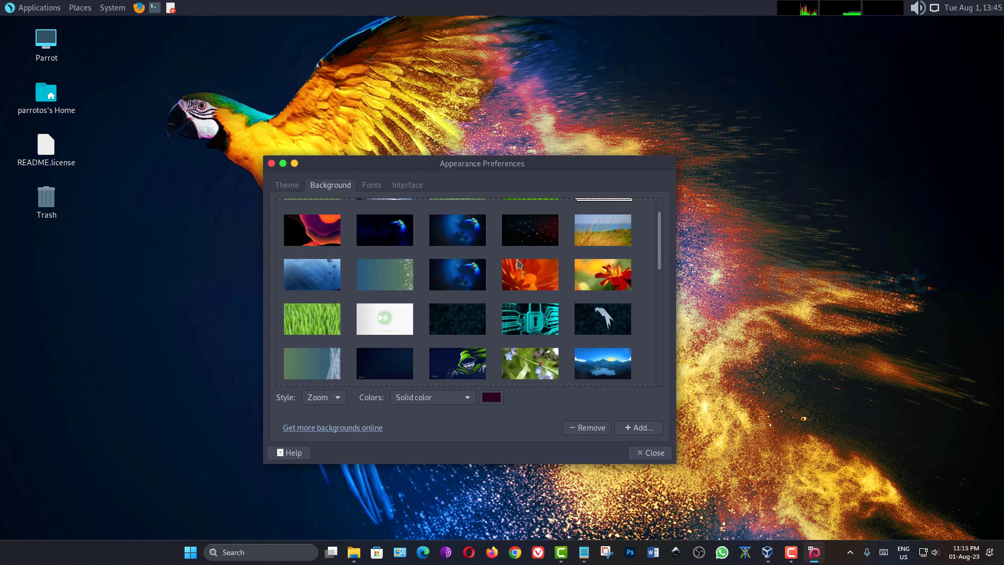
click(390, 231)
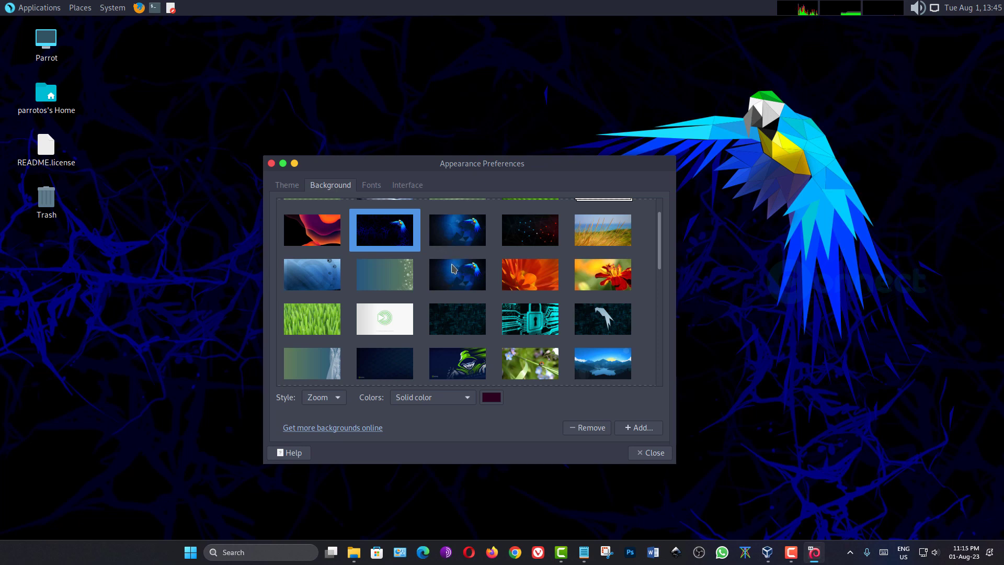
click(456, 278)
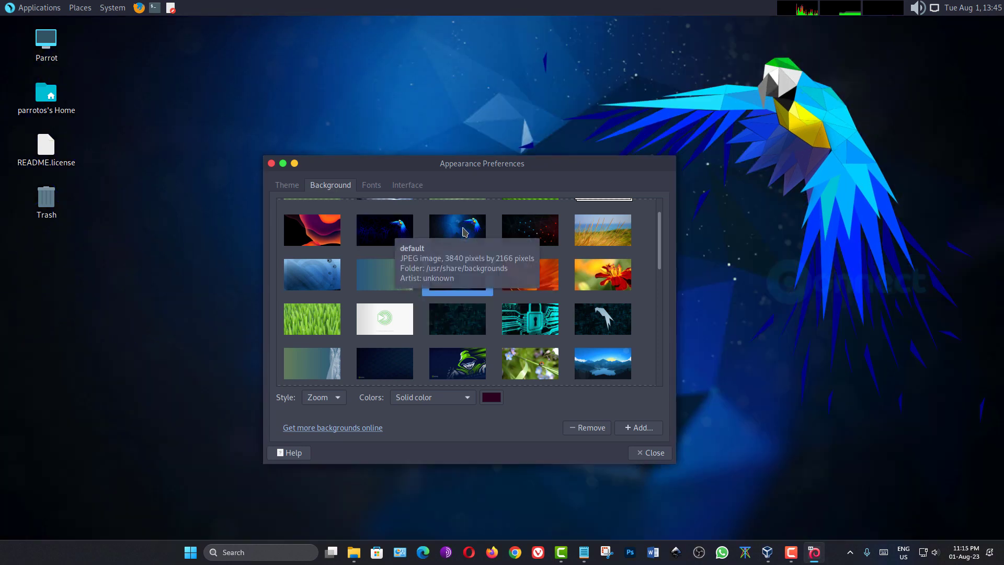
click(465, 232)
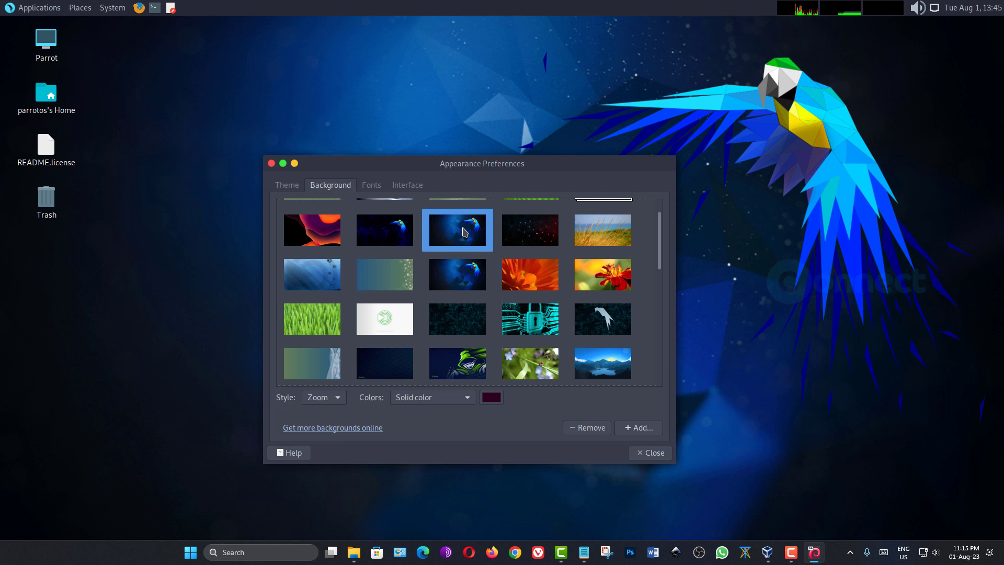
scroll(464, 231, up, 1)
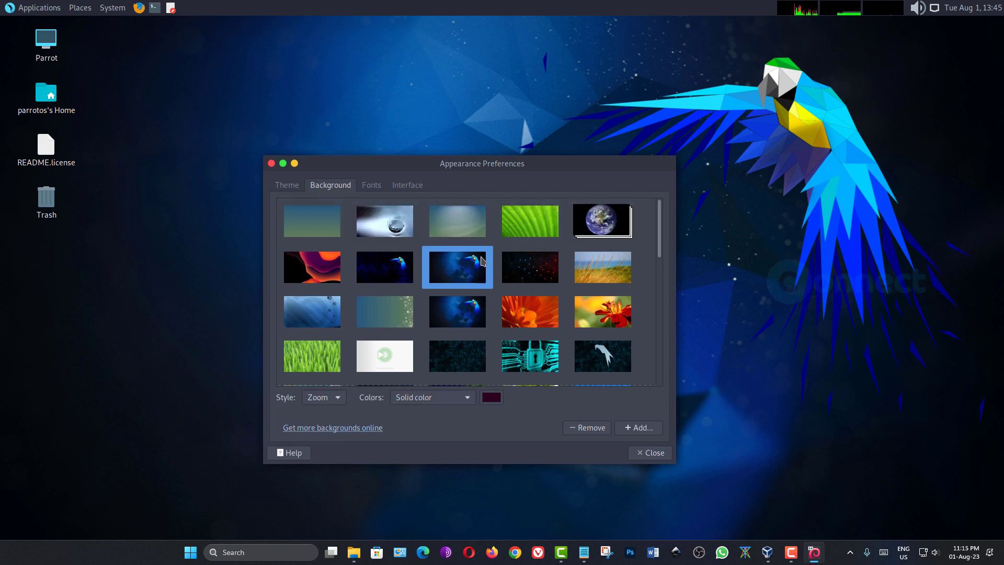
click(660, 453)
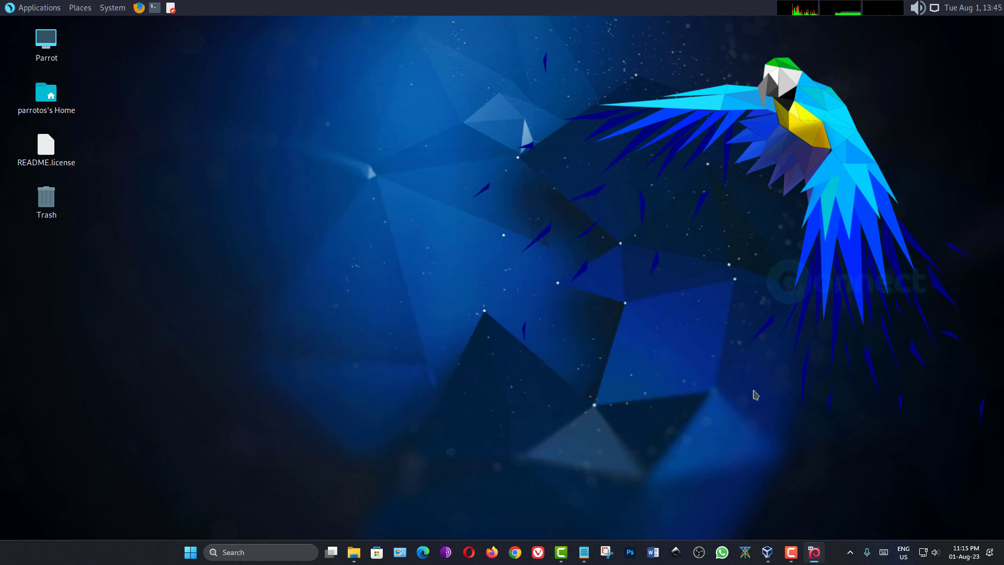
click(812, 556)
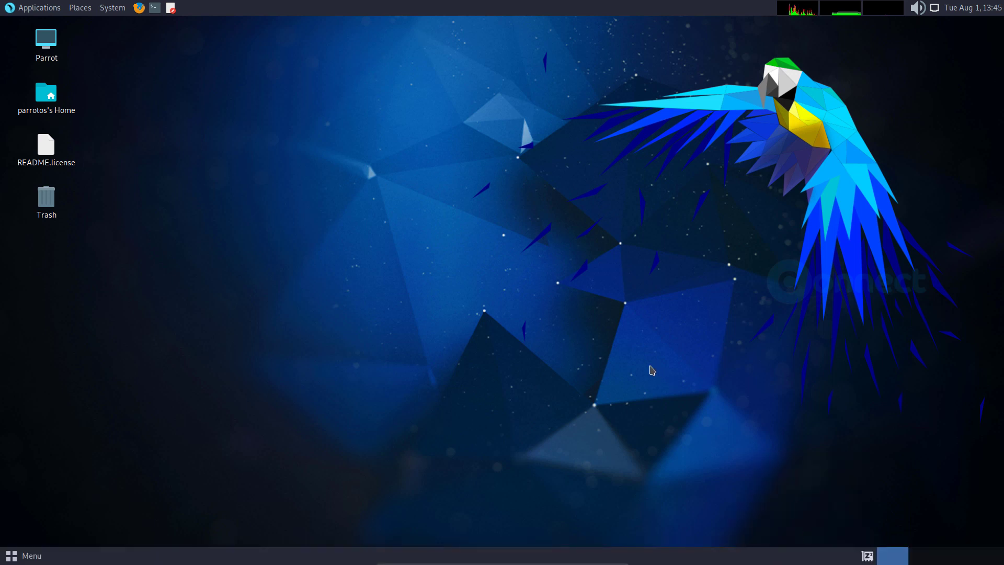
click(33, 558)
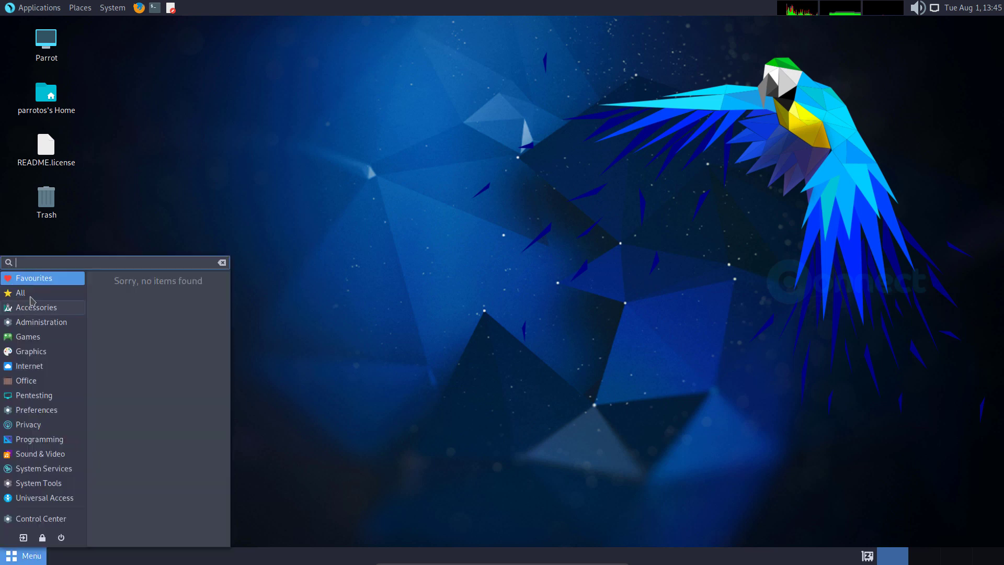
click(217, 562)
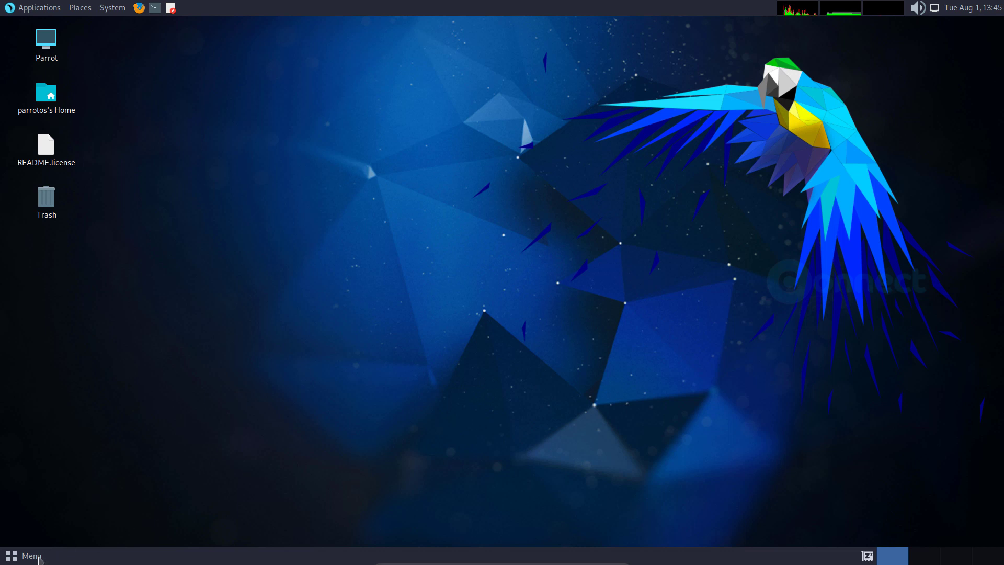
click(34, 558)
click(33, 558)
click(32, 556)
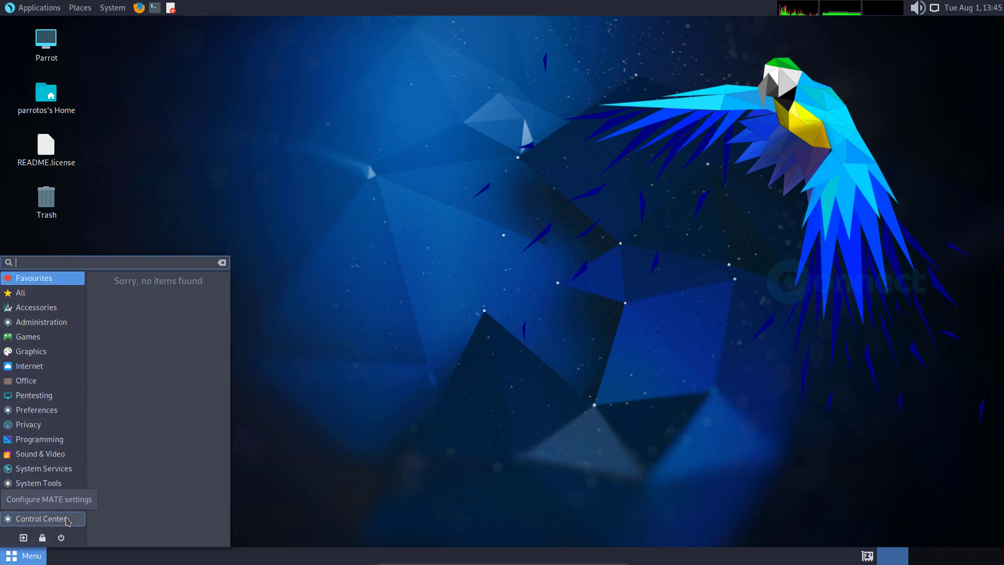
click(67, 519)
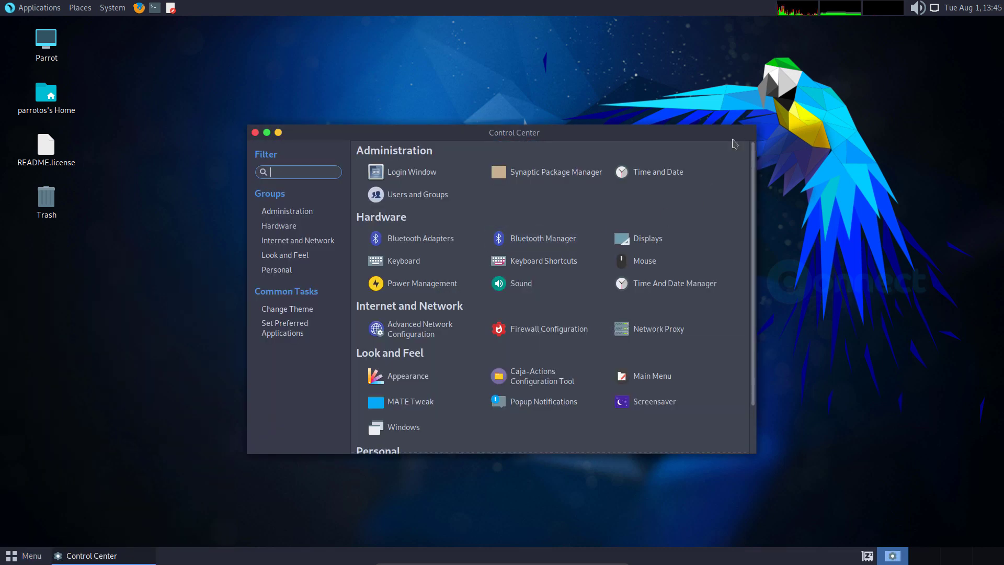
click(255, 133)
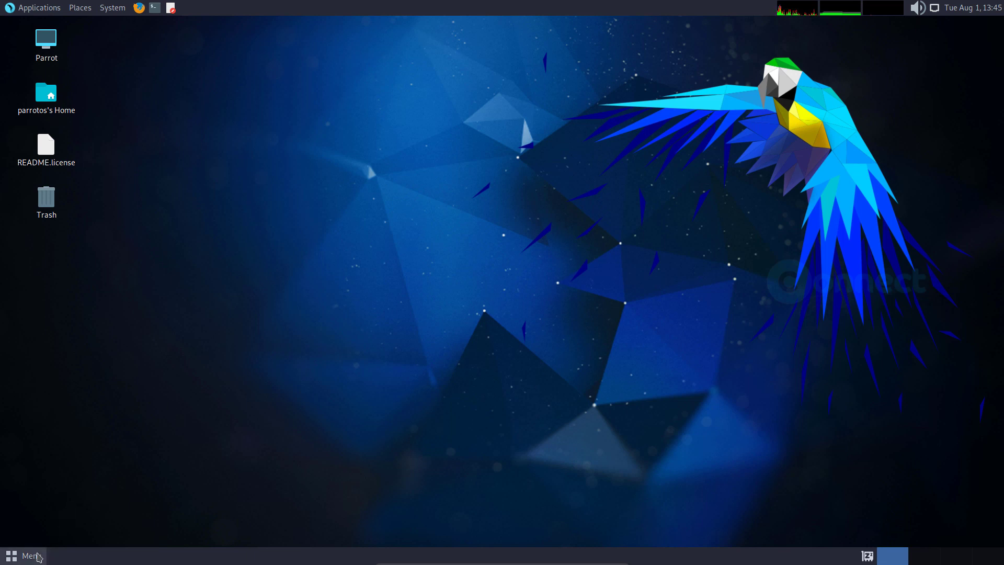
- Try dragging the Trash icon to different spots on the desktop
drag(47, 201, 949, 503)
click(261, 263)
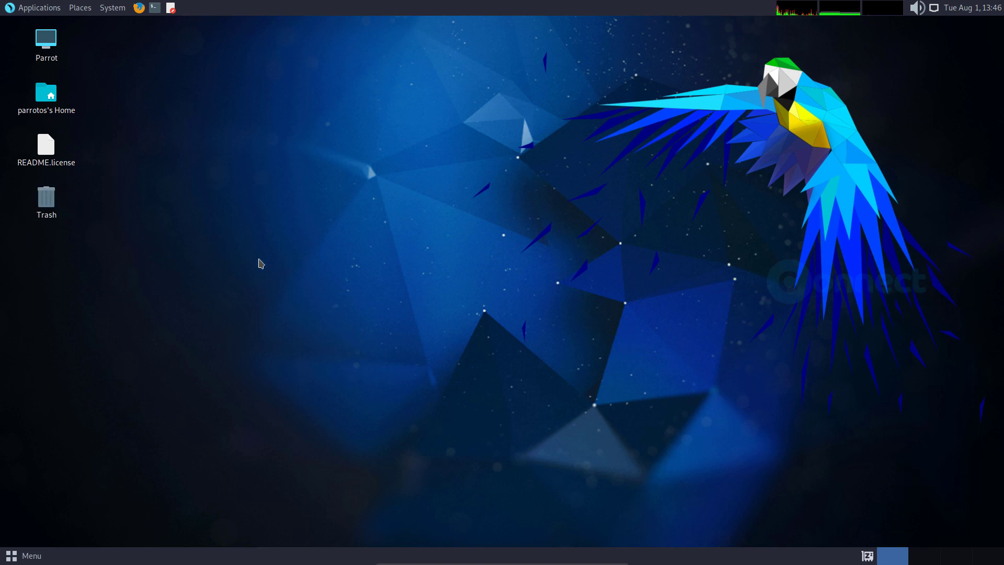
drag(48, 199, 964, 505)
click(123, 246)
drag(48, 201, 700, 477)
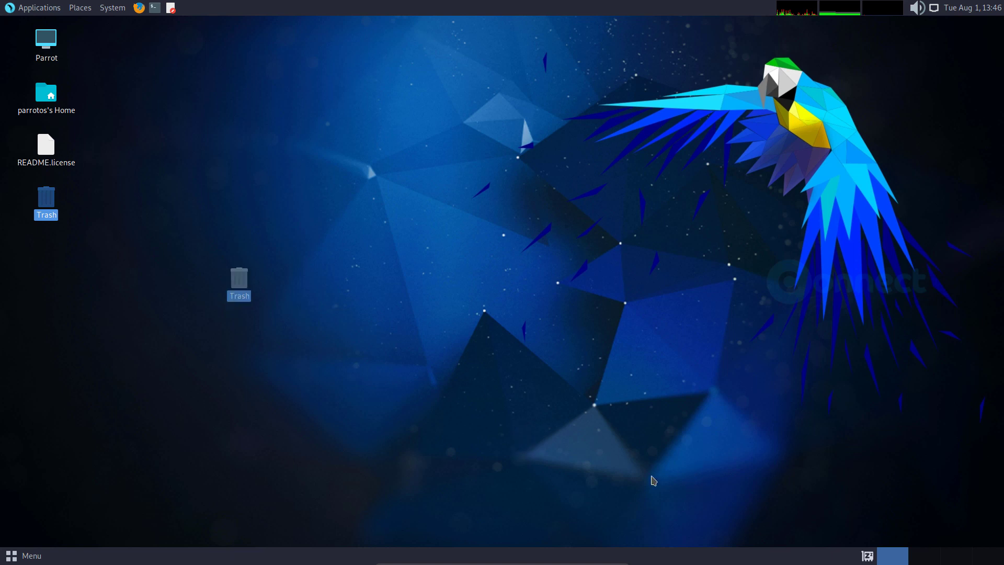
click(163, 226)
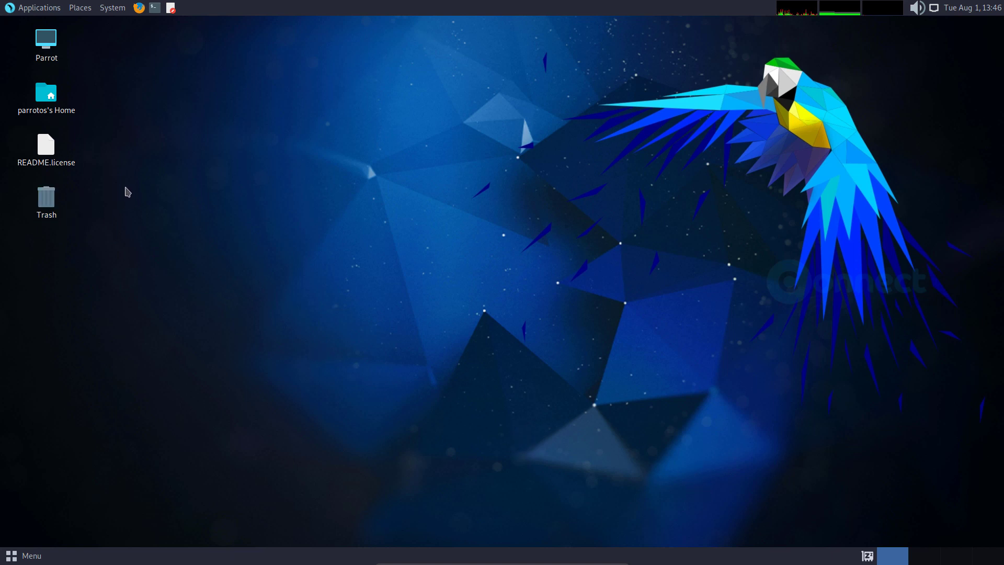
right_click(59, 197)
click(195, 157)
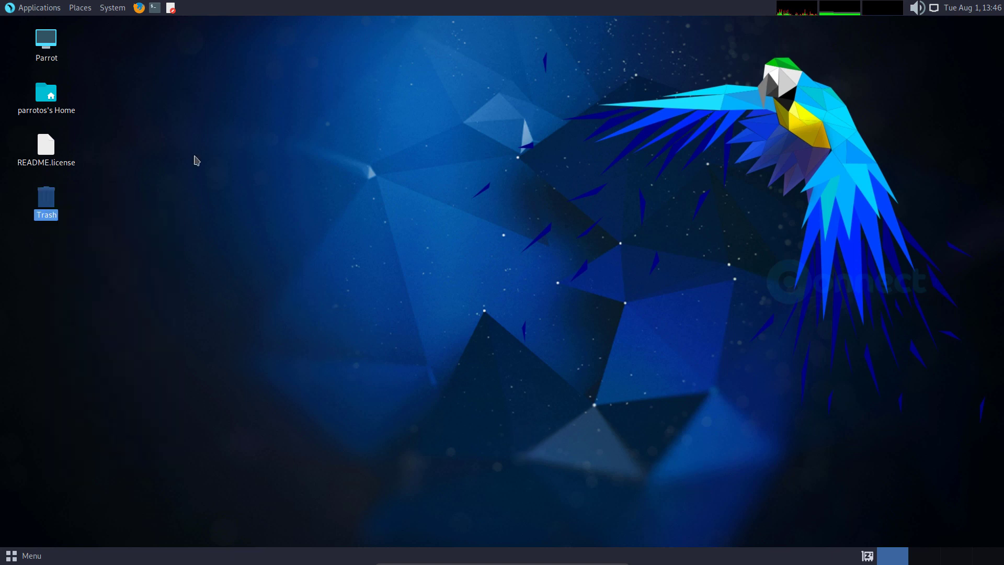
- Open a terminal in the Desktop folder, add and close a tab, close it, then show the application menu
right_click(195, 157)
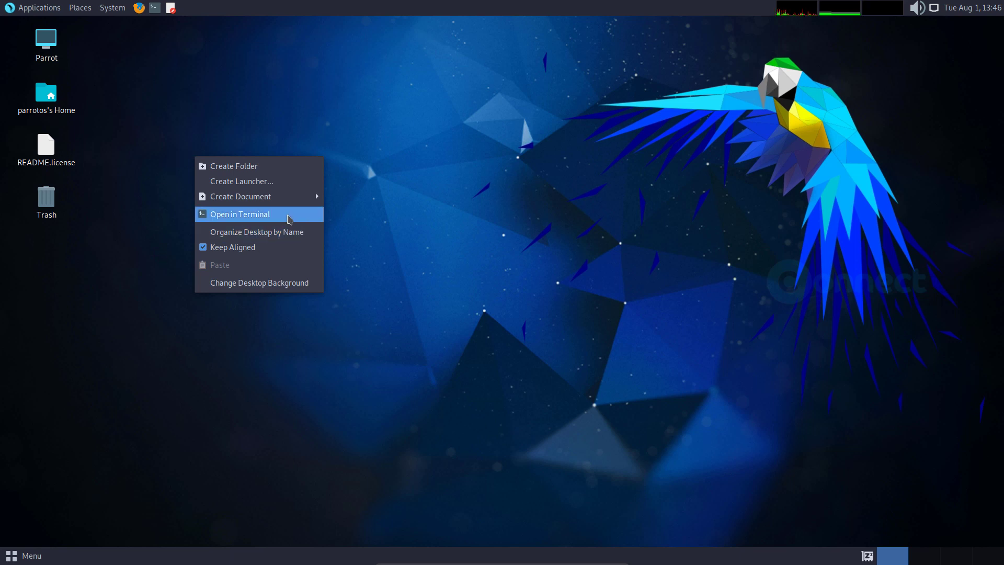
click(289, 219)
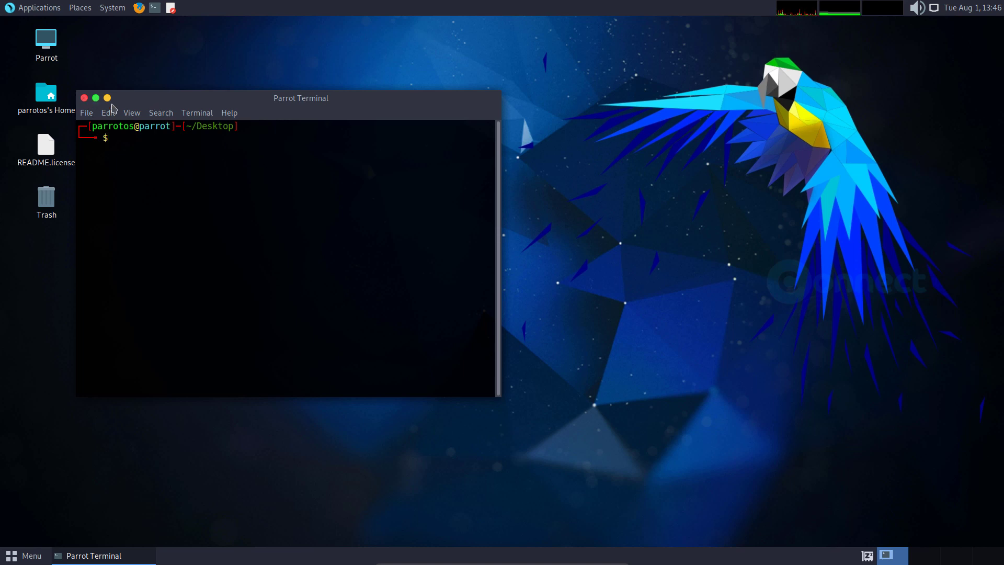
click(92, 116)
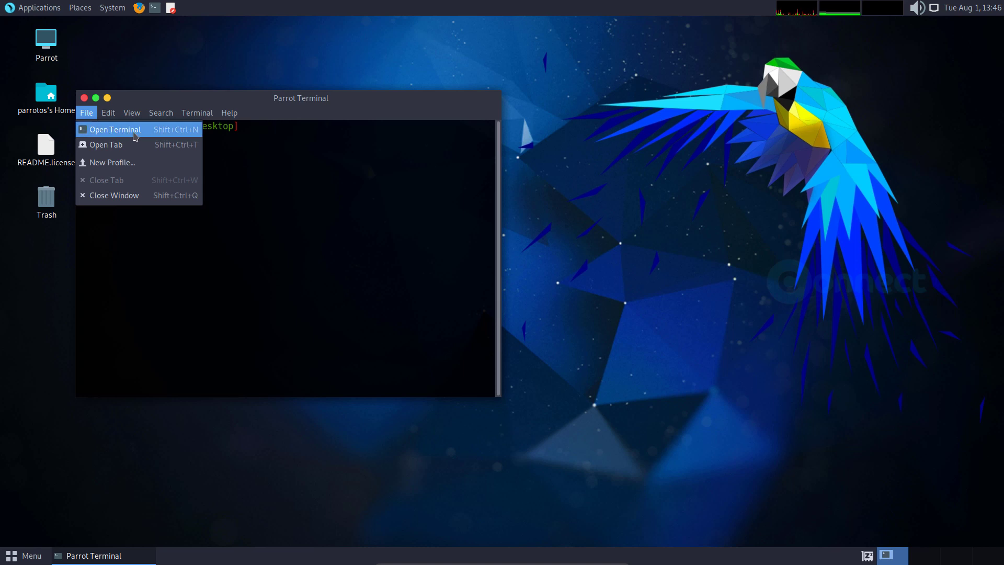
click(134, 146)
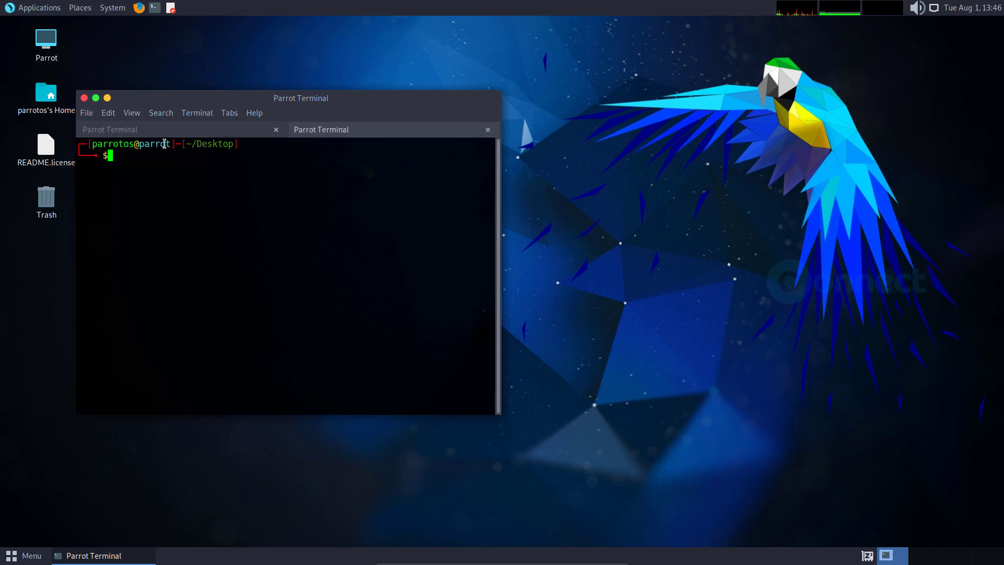
click(276, 130)
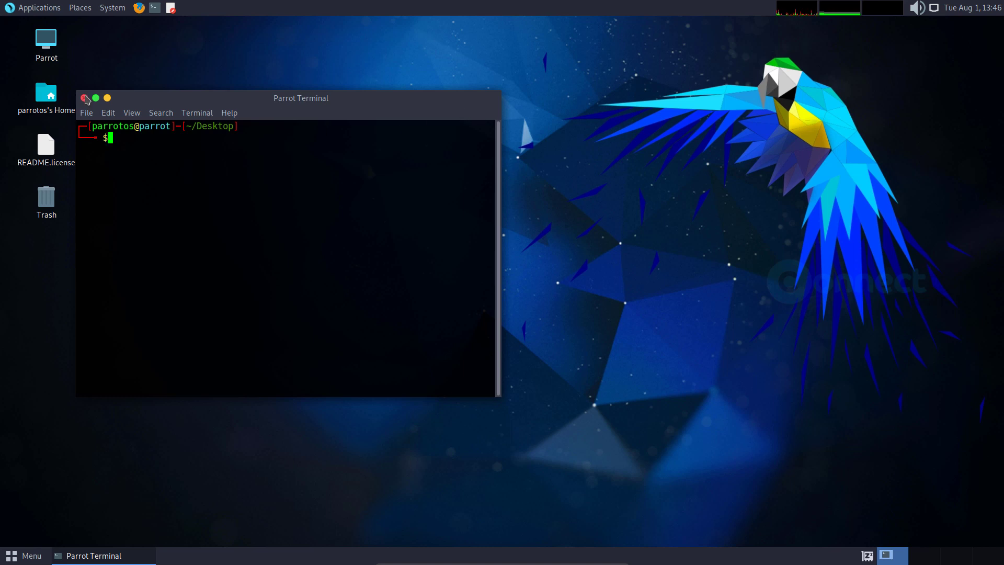
click(85, 98)
click(29, 556)
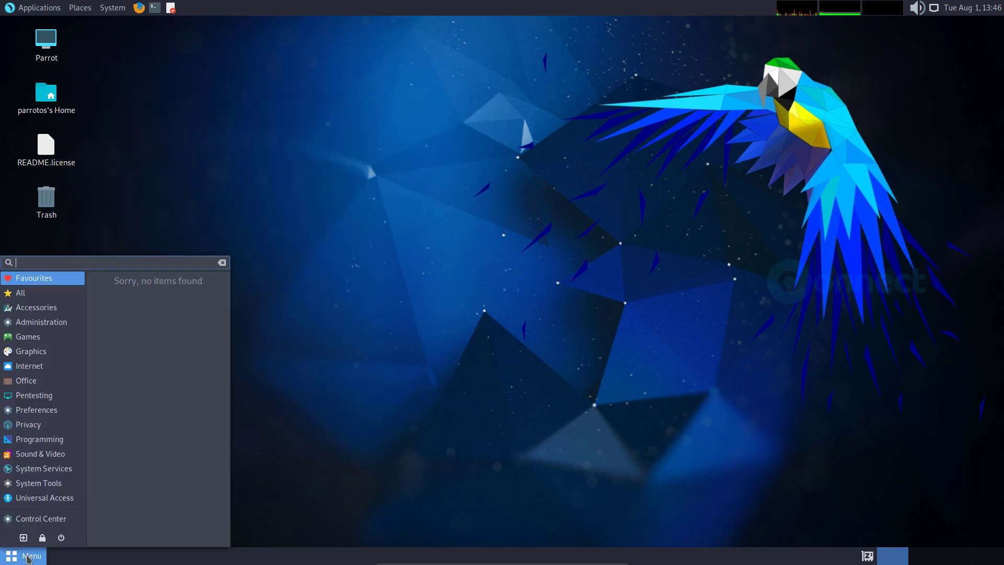
- Browse Accessories, Administration and System Tools, then launch the Terminator terminal
click(62, 313)
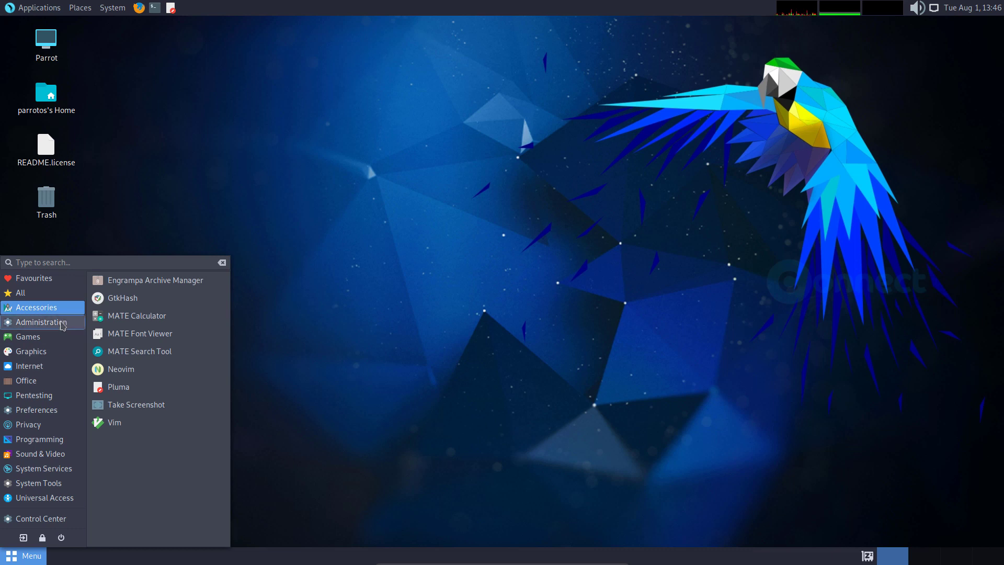
click(61, 327)
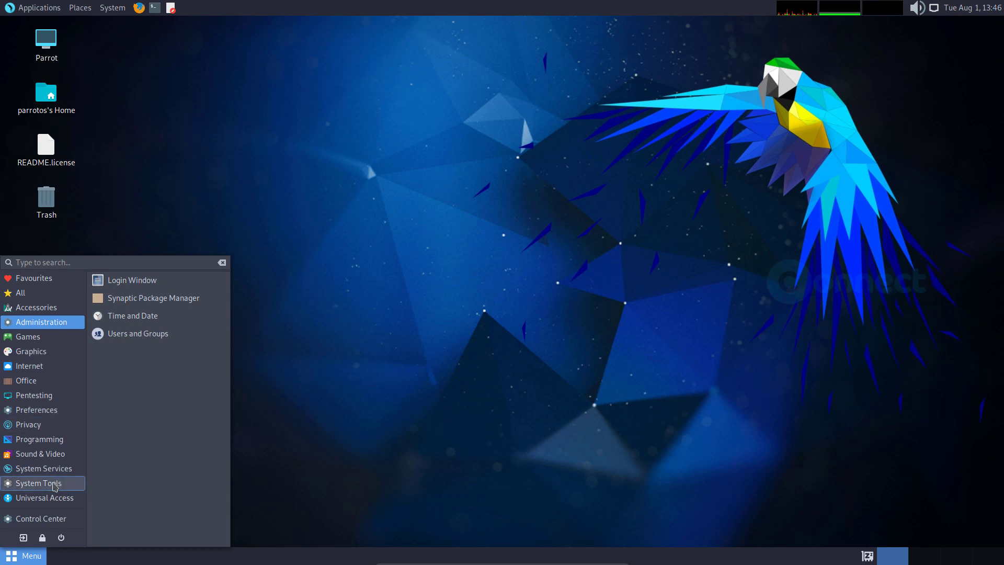
click(55, 486)
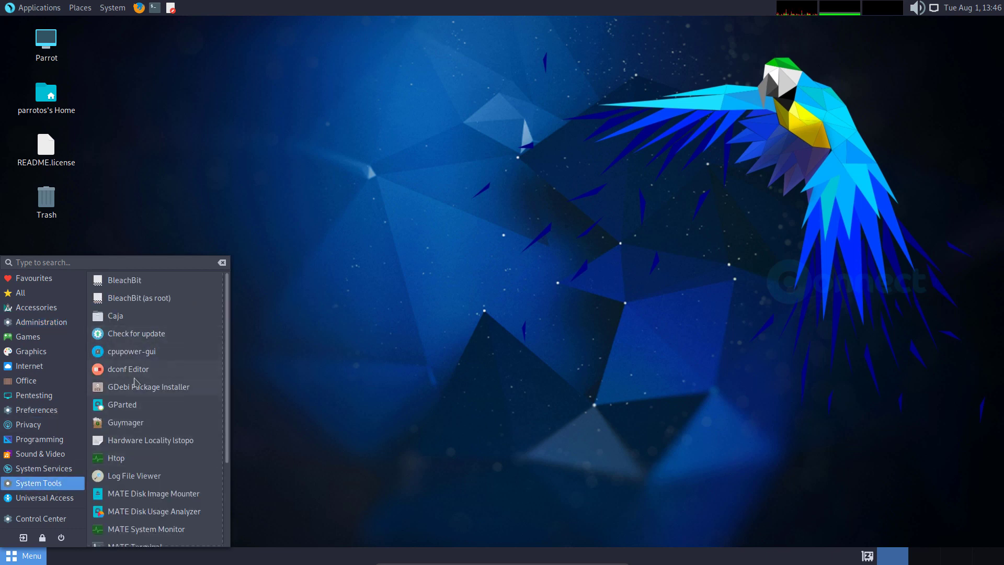
scroll(162, 423, down, 3)
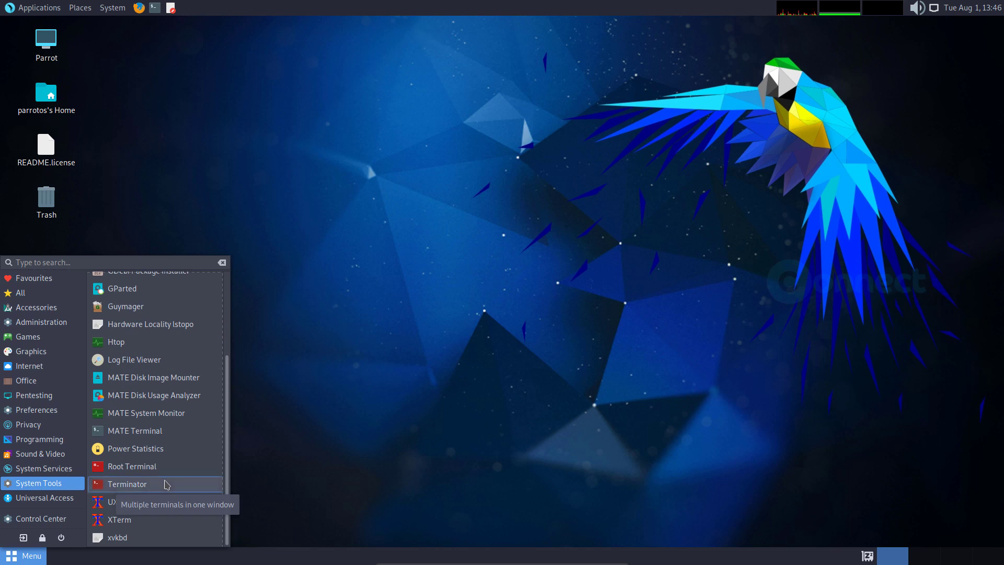
click(167, 485)
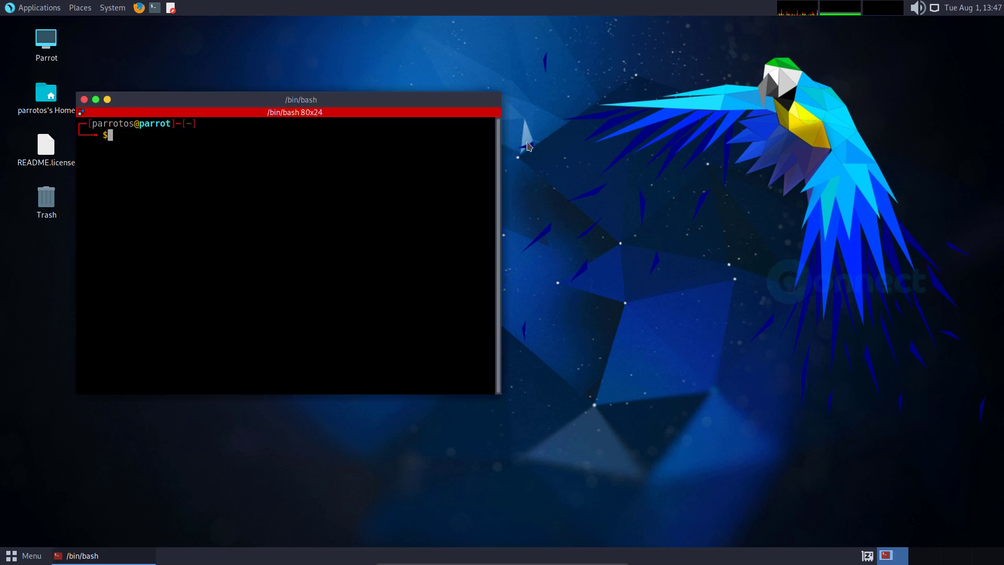
- Close Terminator and search the application menu for 'term'
click(83, 100)
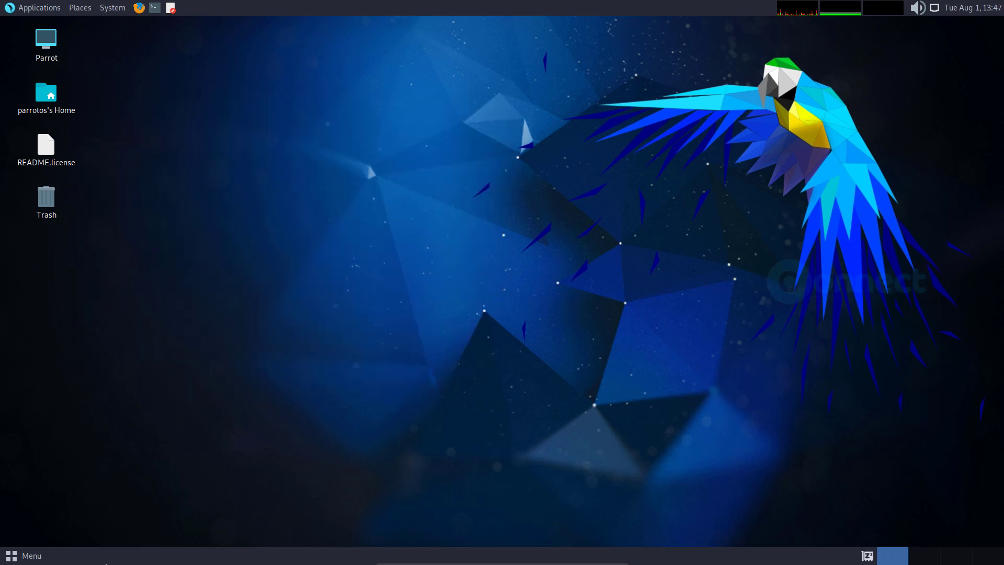
click(25, 557)
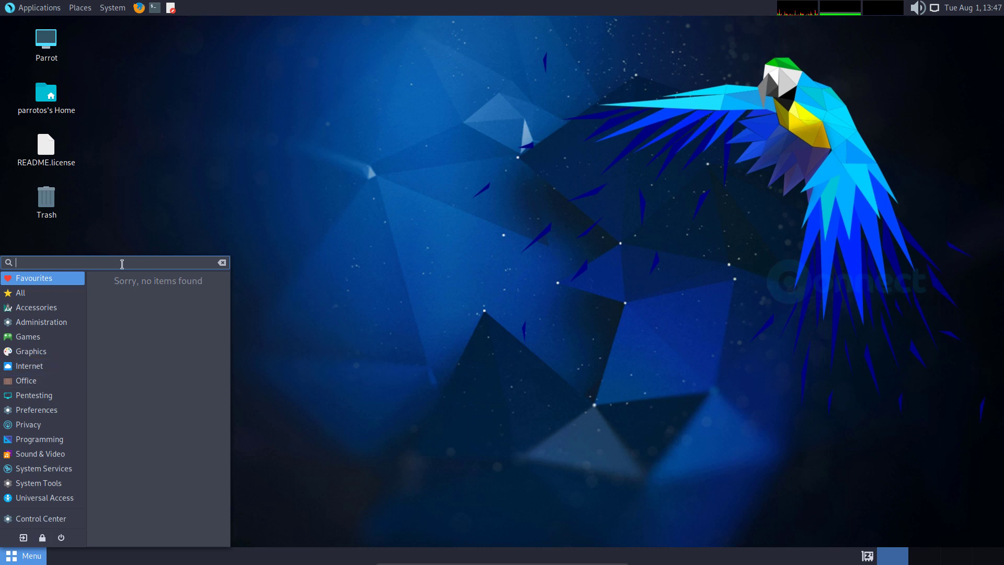
text(te)
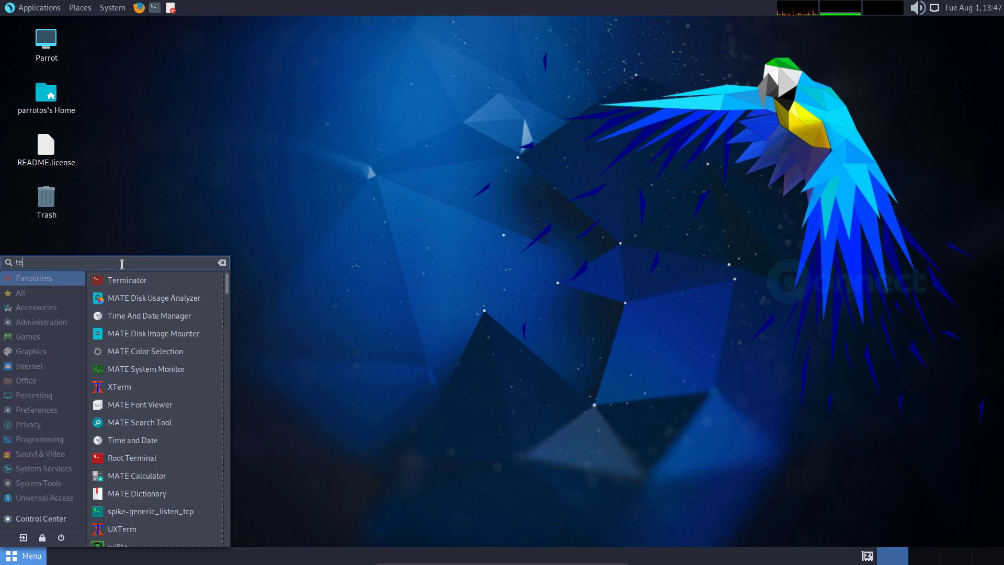
text(rm)
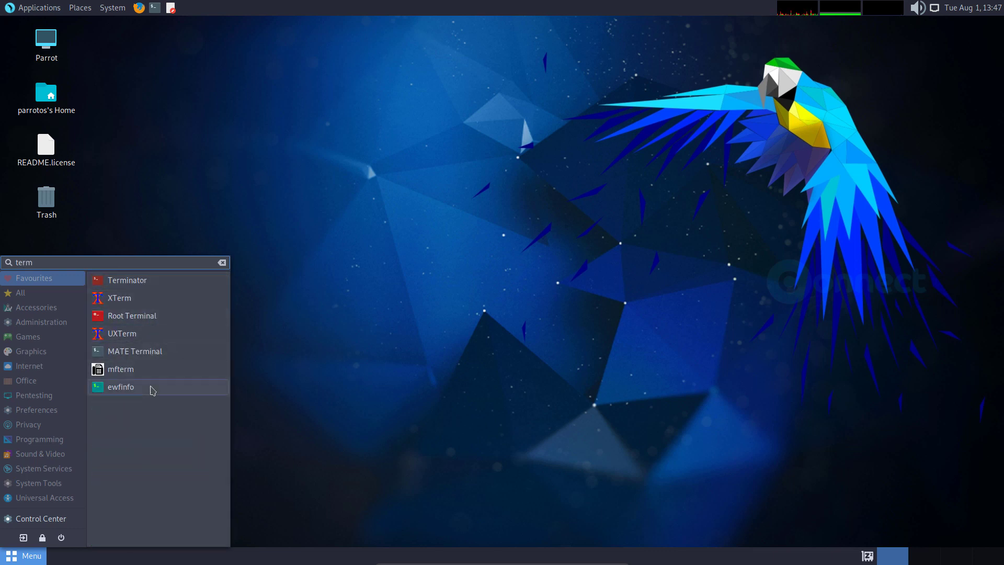
- Launch MATE Terminal, centre it, and run 'sudo apt install neofetch' with the sudo password
click(152, 354)
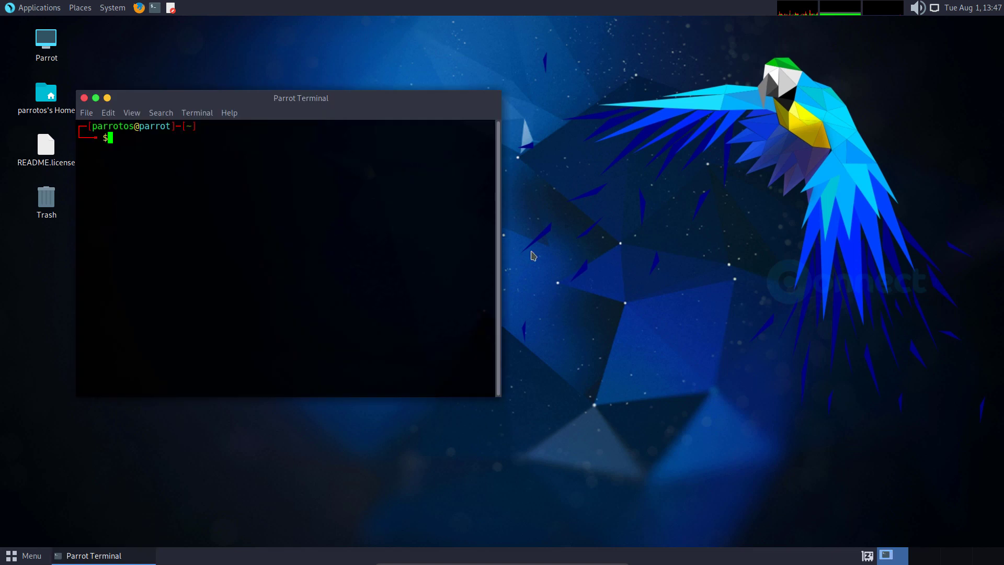
drag(361, 99, 697, 286)
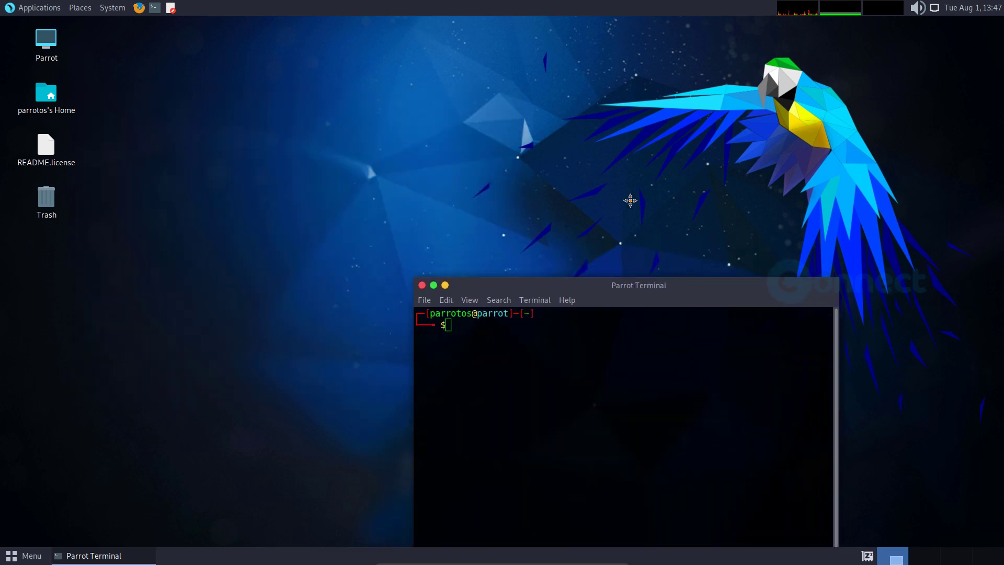
drag(630, 201, 607, 175)
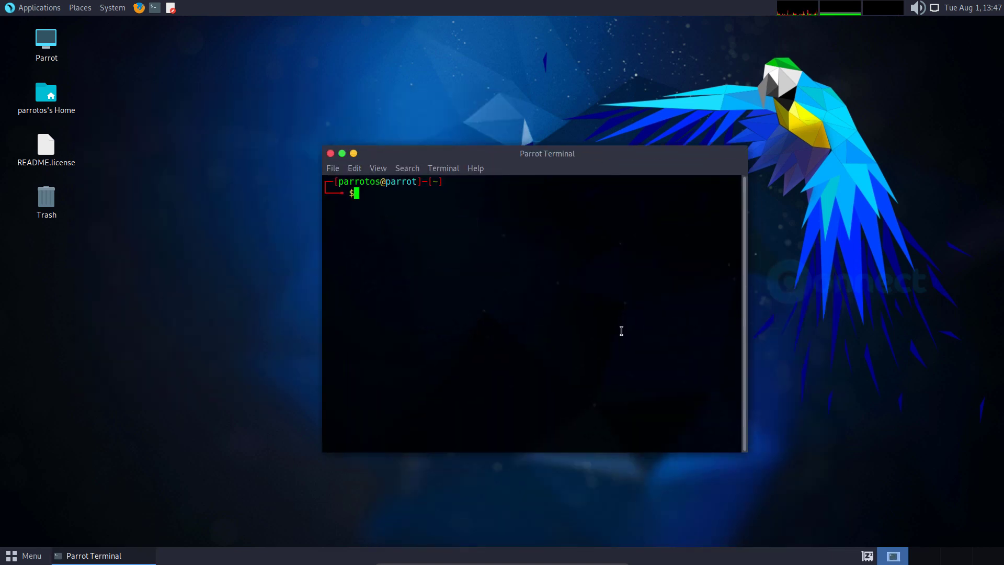
text(sudo apt install )
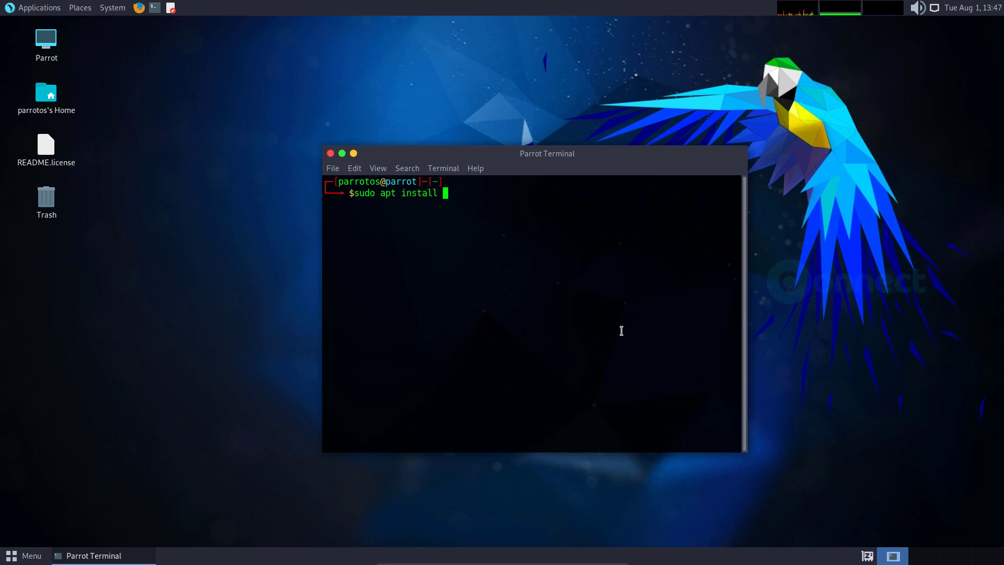
text(neofetch)
key(Return)
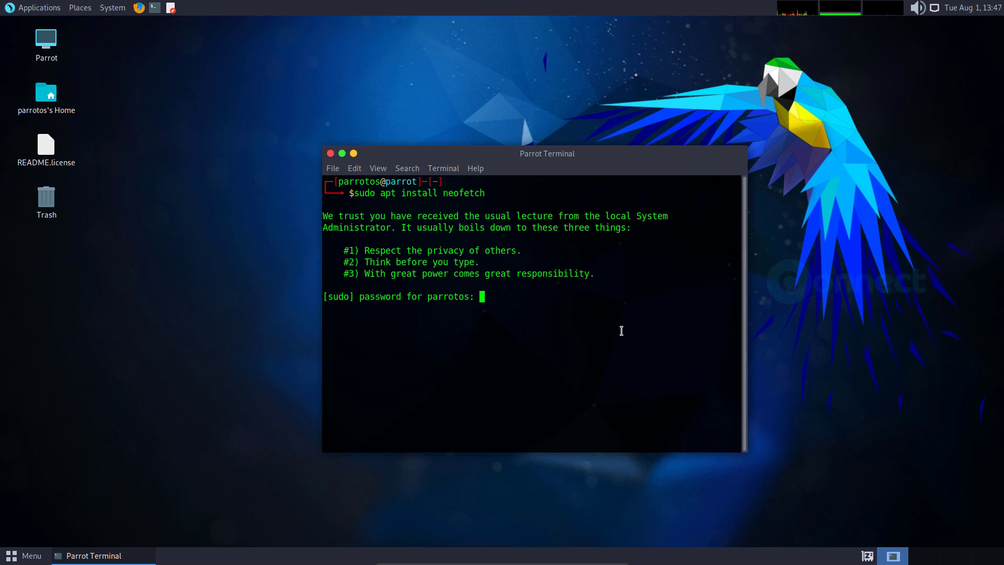
key(Return)
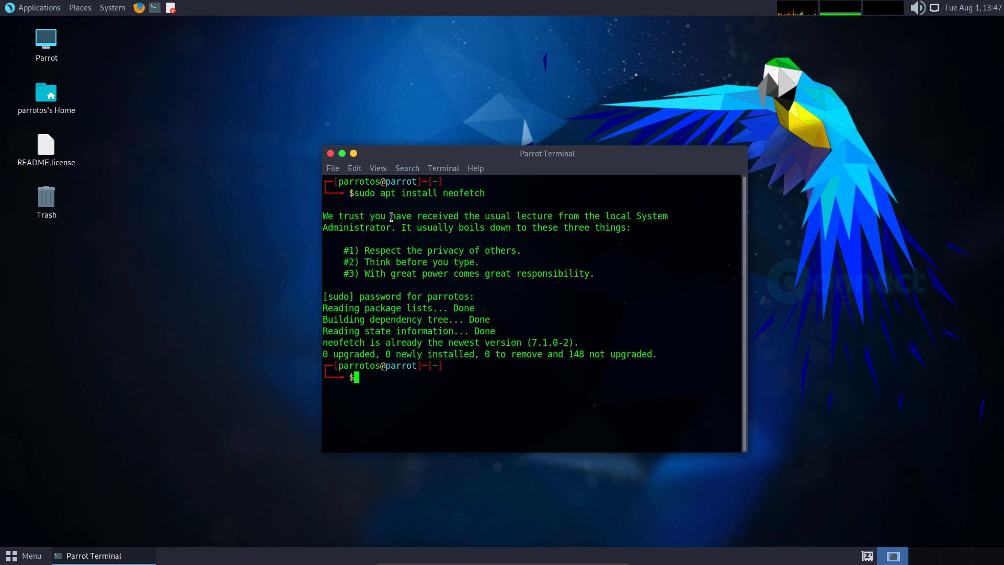
- Open and close an extra terminal window, then a new tab, closing the first tab
click(333, 168)
click(356, 182)
click(9, 24)
click(334, 168)
click(350, 201)
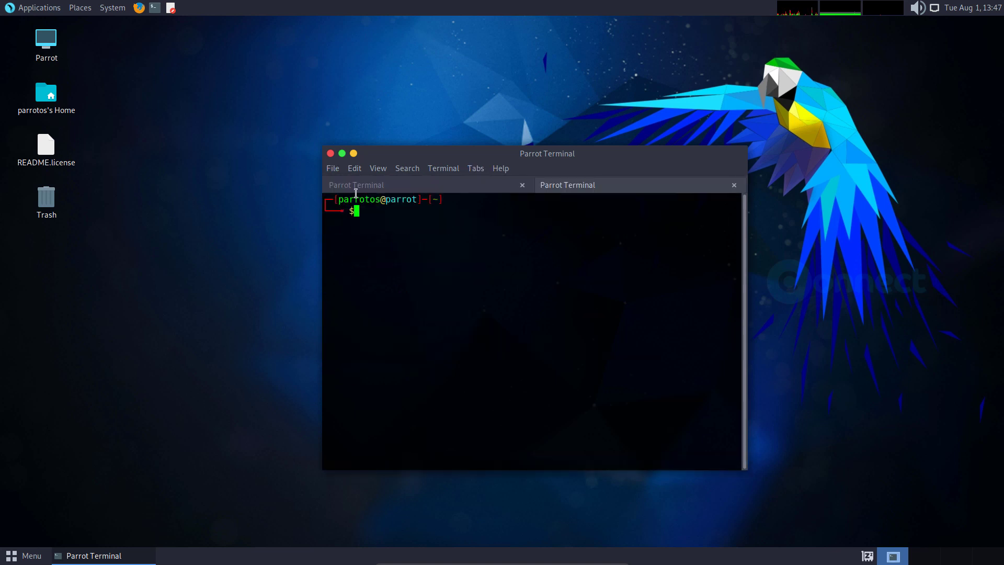
click(523, 185)
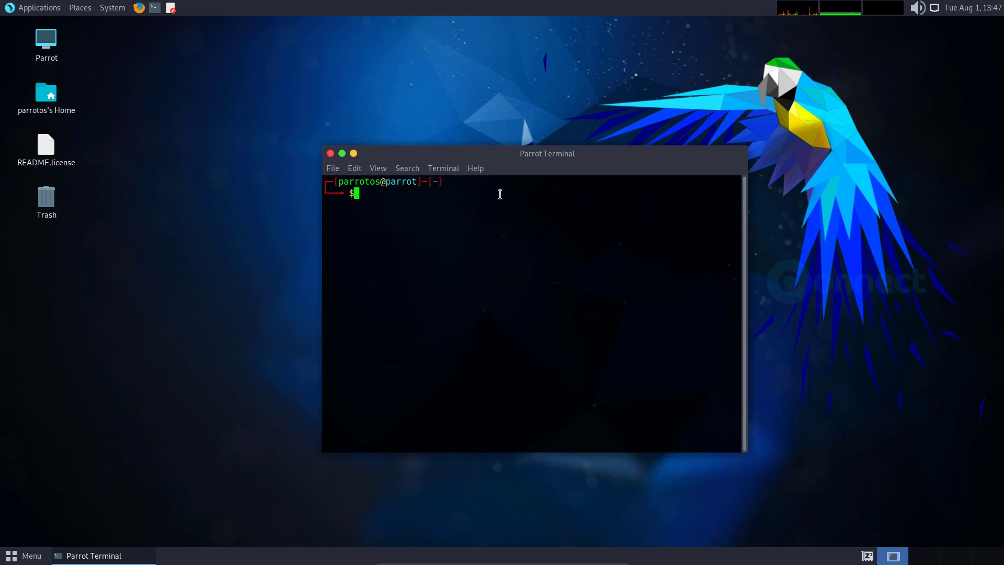
- Run 'neofetch', then enlarge the terminal and move it to the top-left
text(neofetch)
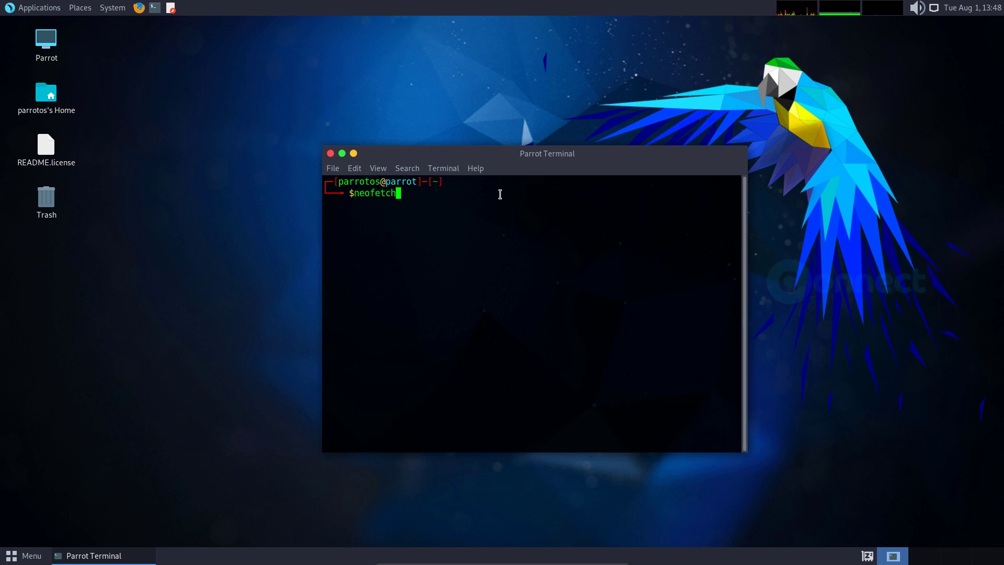
key(Return)
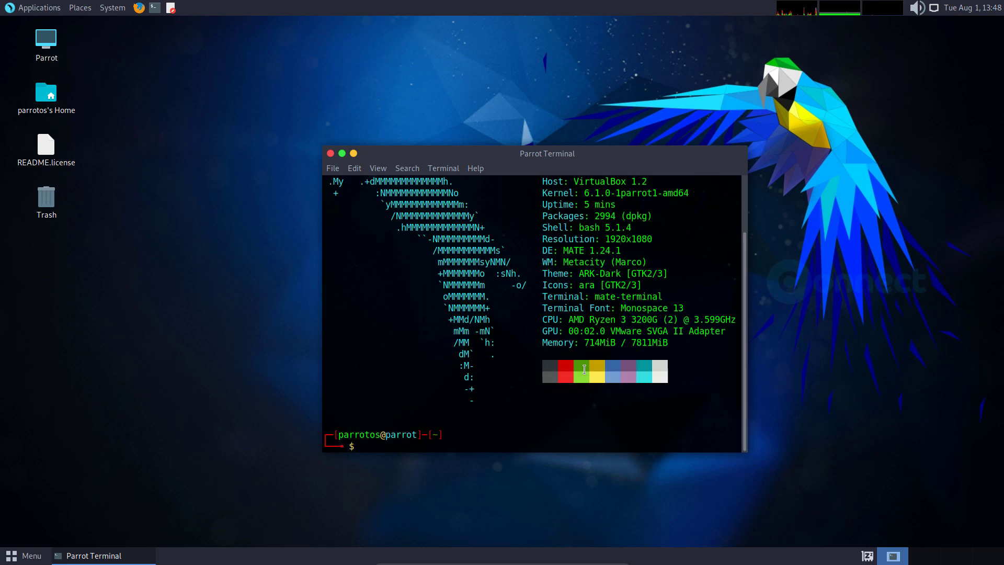
scroll(583, 369, up, 2)
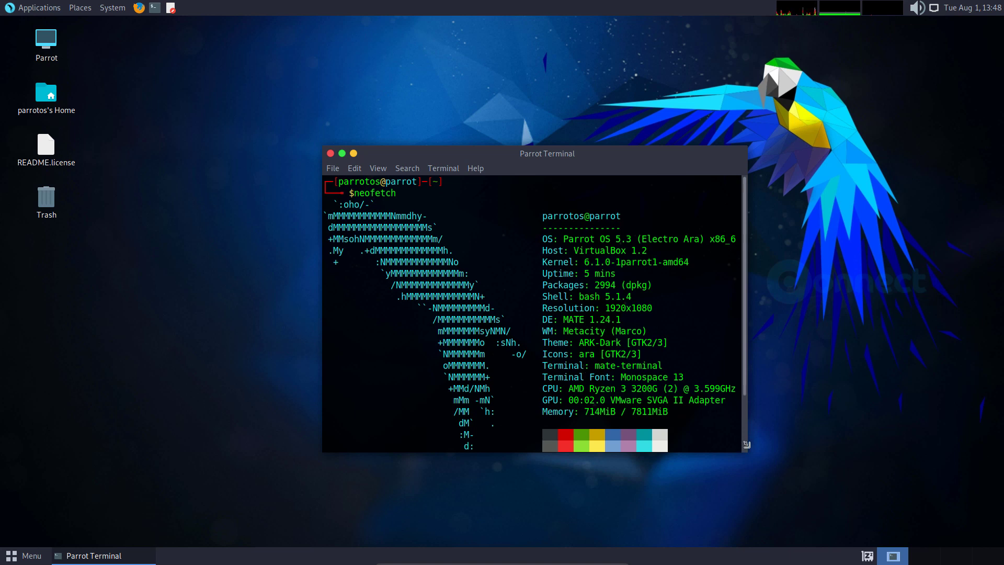
drag(746, 452, 797, 496)
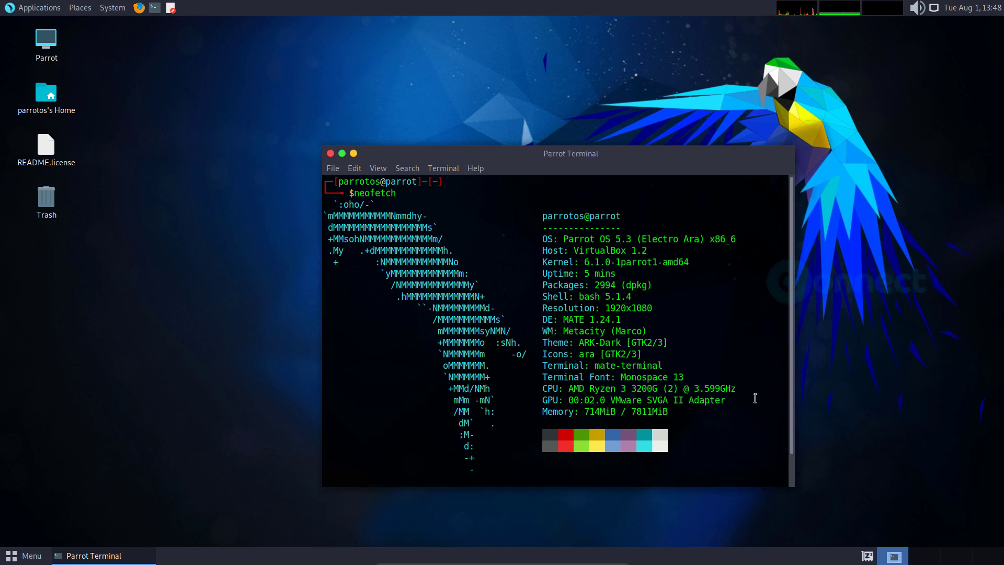
drag(503, 157, 181, 25)
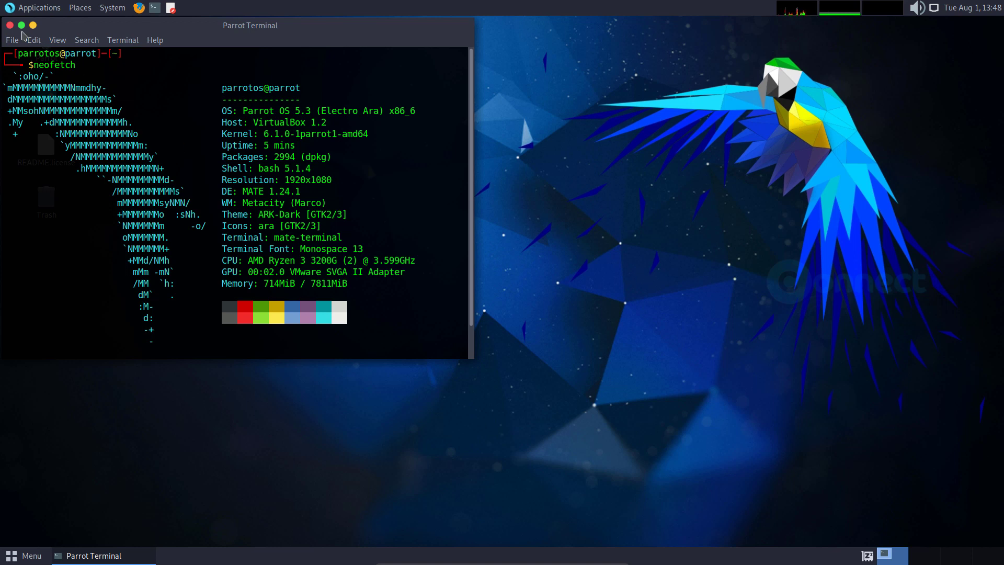
- Close the neofetch terminal, glance at Applications > Pentesting > Most Used Tools, then dismiss the menu
click(10, 26)
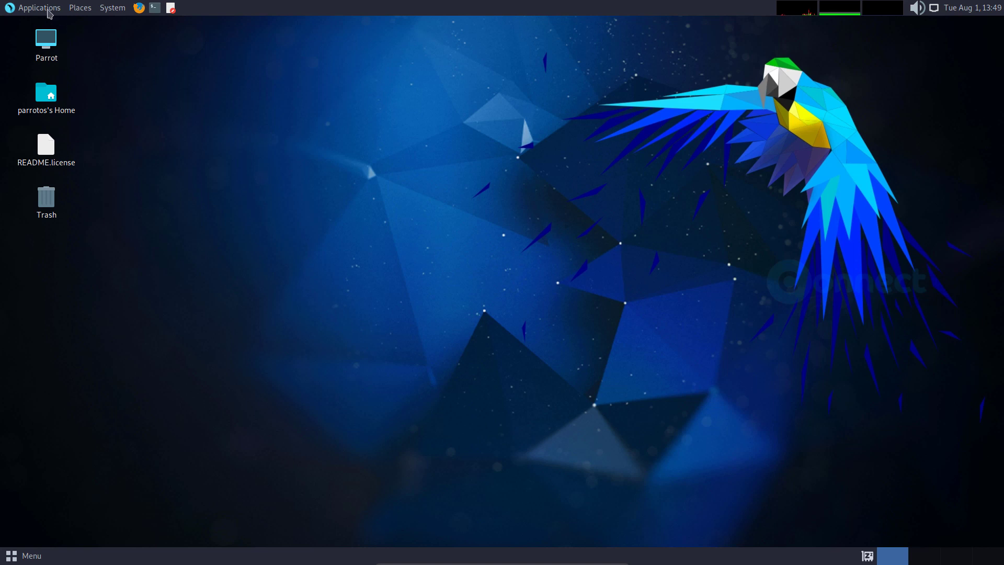
click(48, 12)
mouse_move(88, 124)
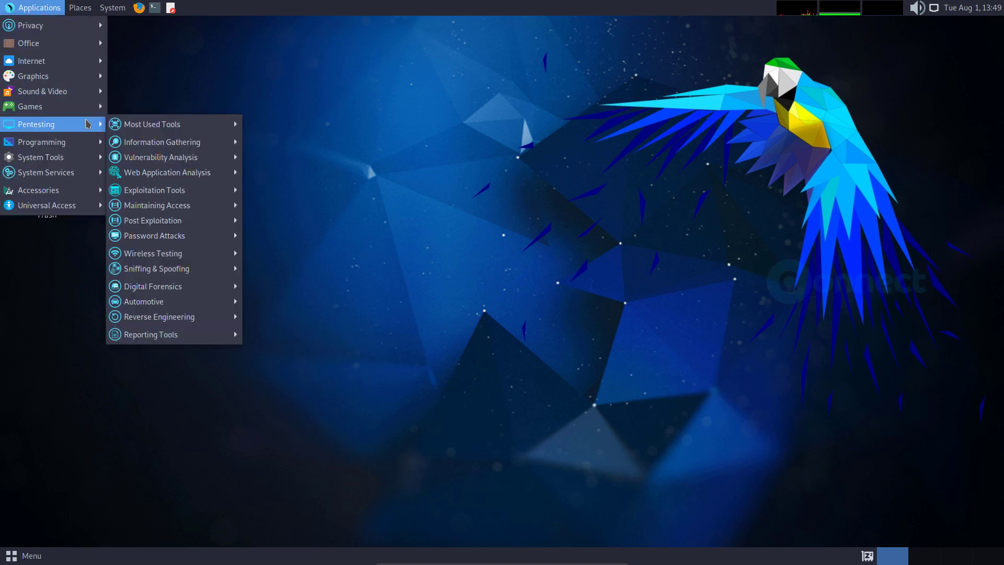
mouse_move(174, 124)
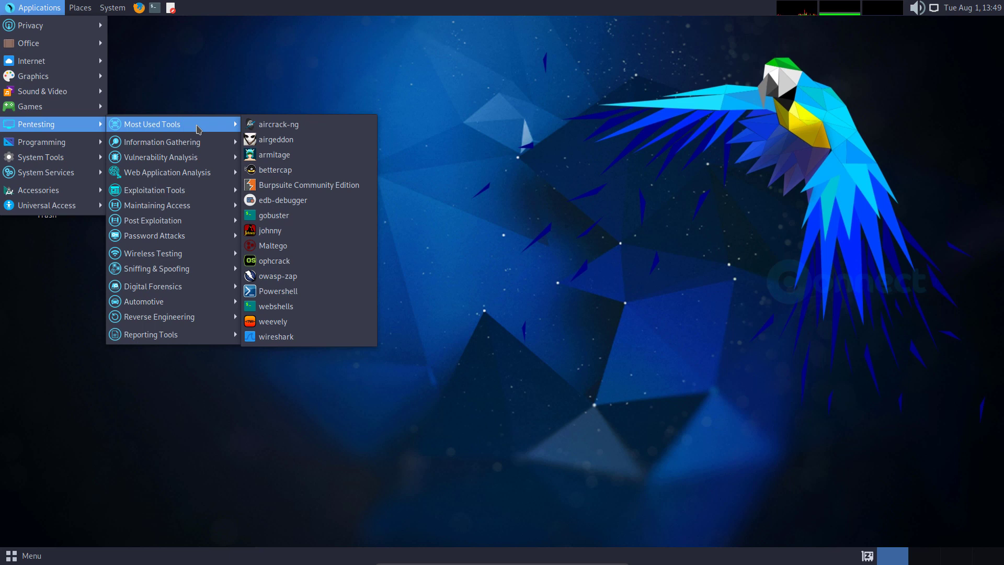
click(205, 84)
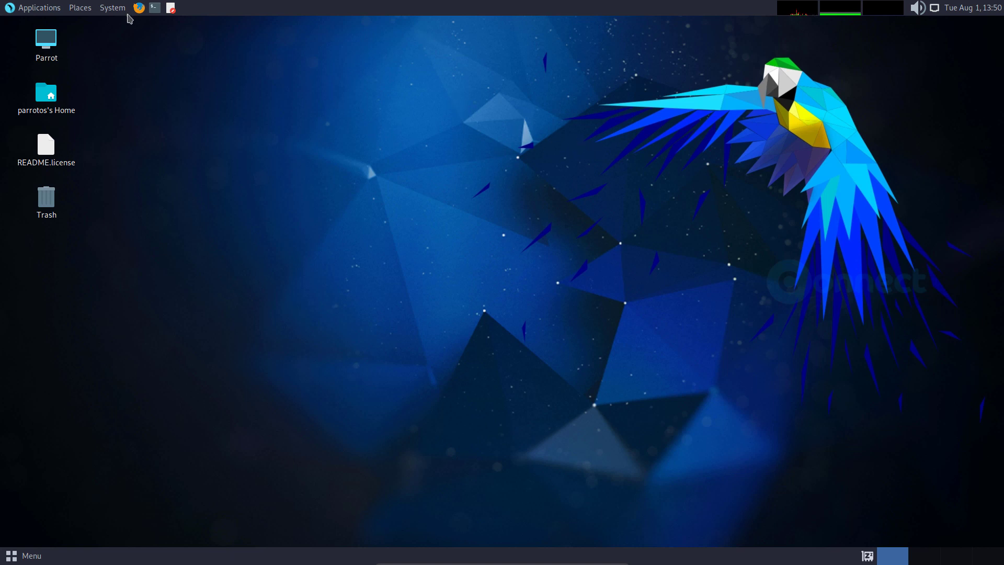
- Check the August 2023 calendar, then shut down ParrotOS via the menu's power button
click(983, 13)
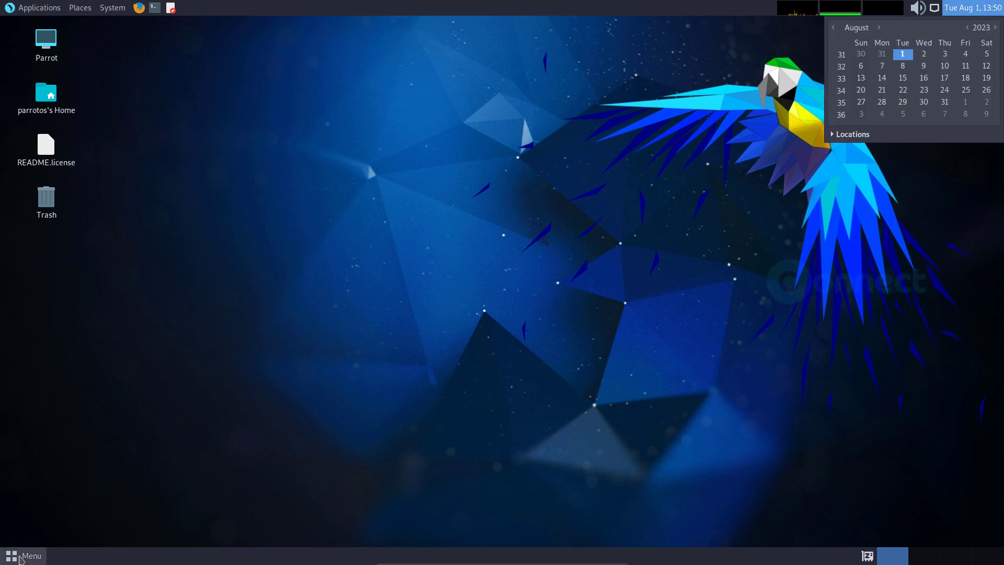
click(27, 555)
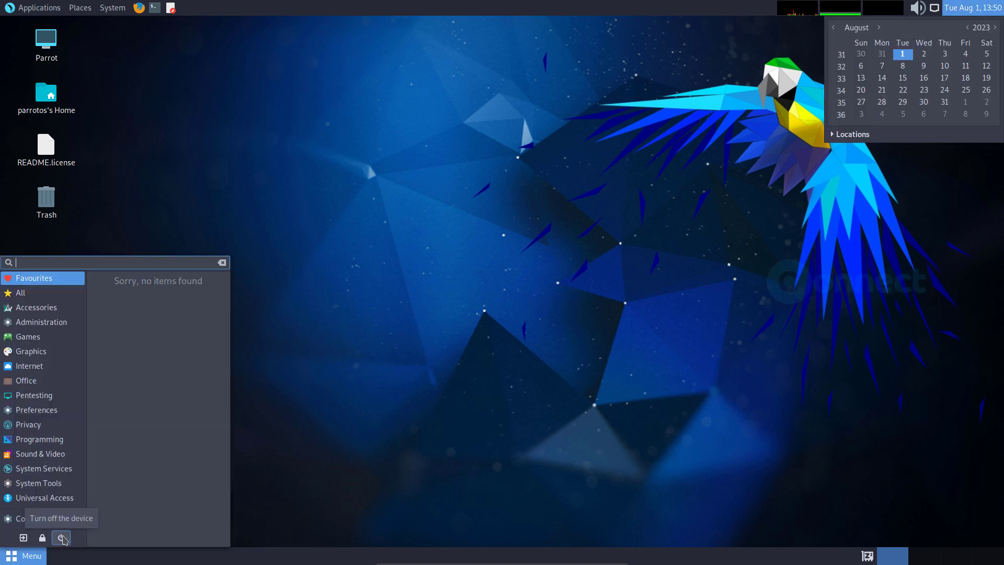
click(61, 537)
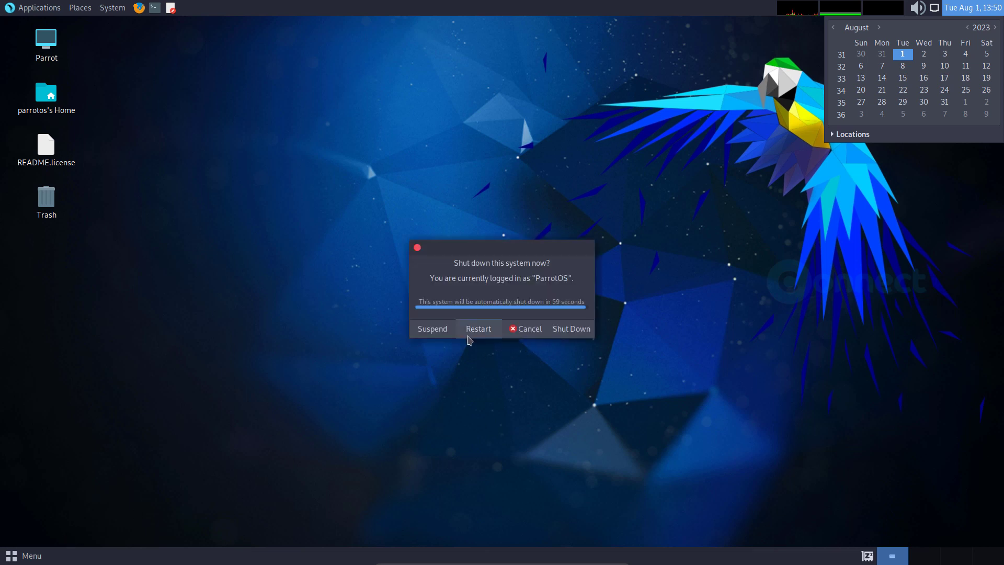
click(572, 330)
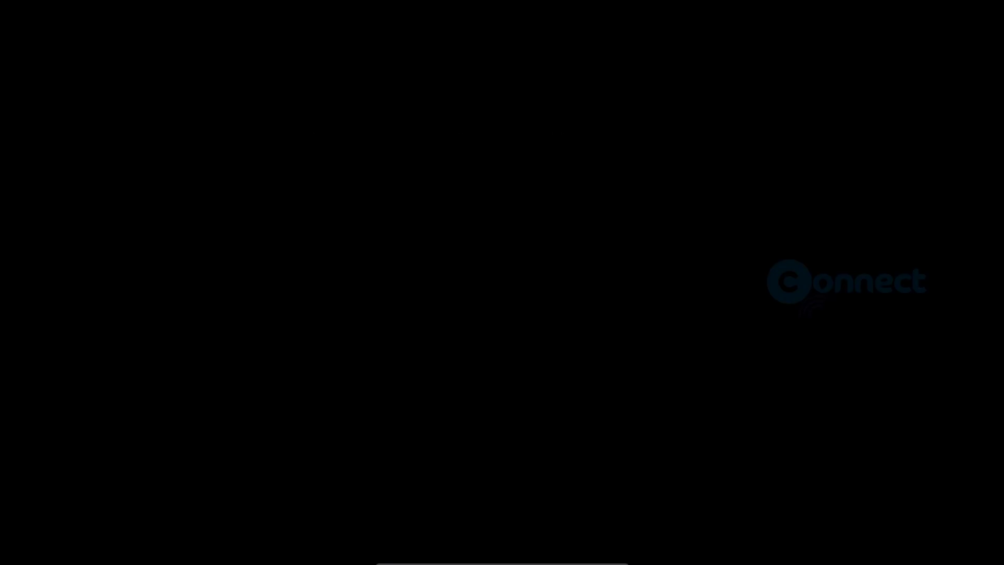